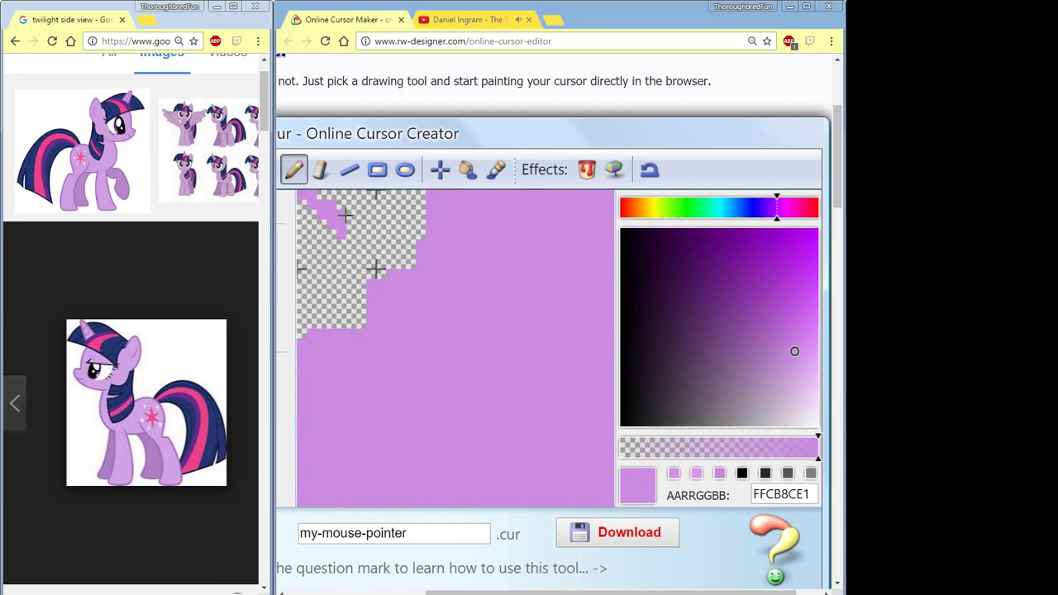
Step: Widen the cursor editor window and erase the purple fill beside and below the horn
left_click_drag(273, 345, 145, 344)
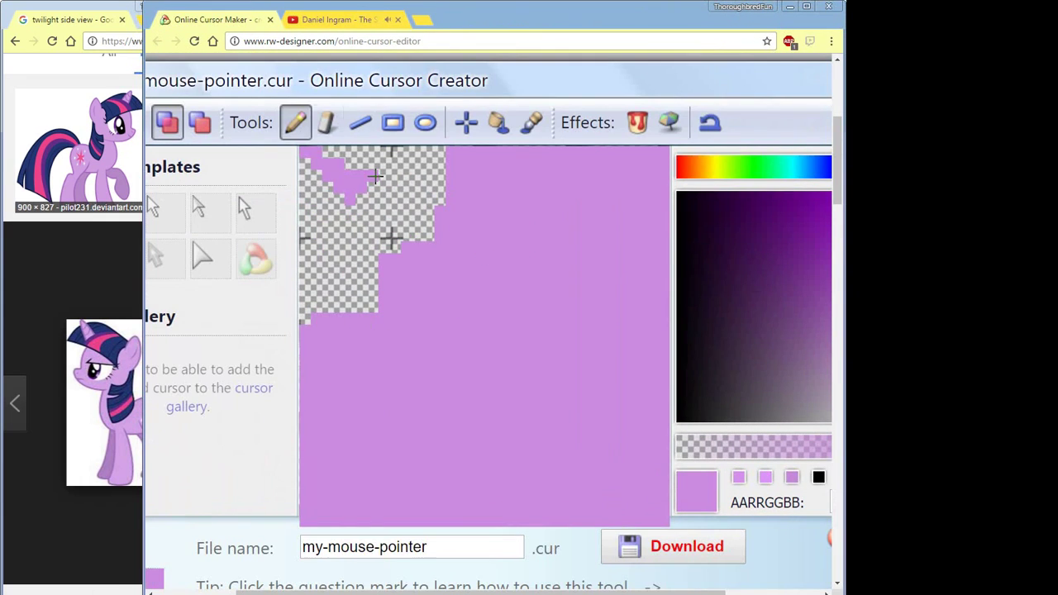
mouse_move(321, 147)
left_mouse_down()
mouse_move(392, 255)
mouse_move(436, 199)
mouse_move(500, 153)
mouse_move(434, 249)
mouse_move(555, 281)
mouse_move(566, 240)
mouse_move(640, 272)
mouse_move(356, 335)
left_mouse_up()
left_click(295, 123)
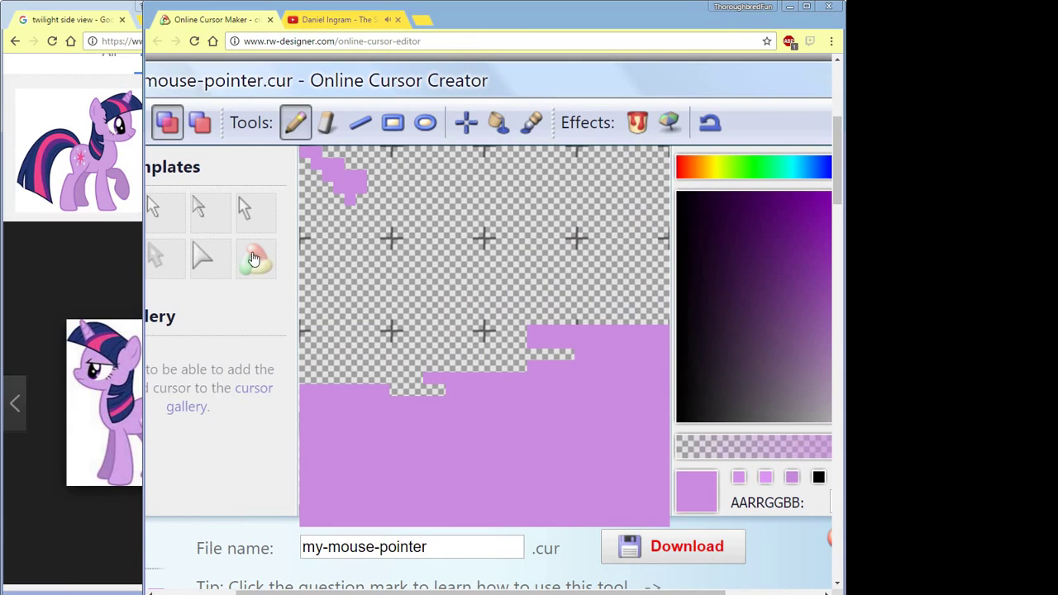
Step: Reshape the horn into a narrower diagonal by erasing and redrawing pixels along its edges
left_click(326, 122)
mouse_move(359, 192)
left_mouse_down()
mouse_move(307, 154)
mouse_move(322, 166)
left_mouse_up()
left_click(295, 122)
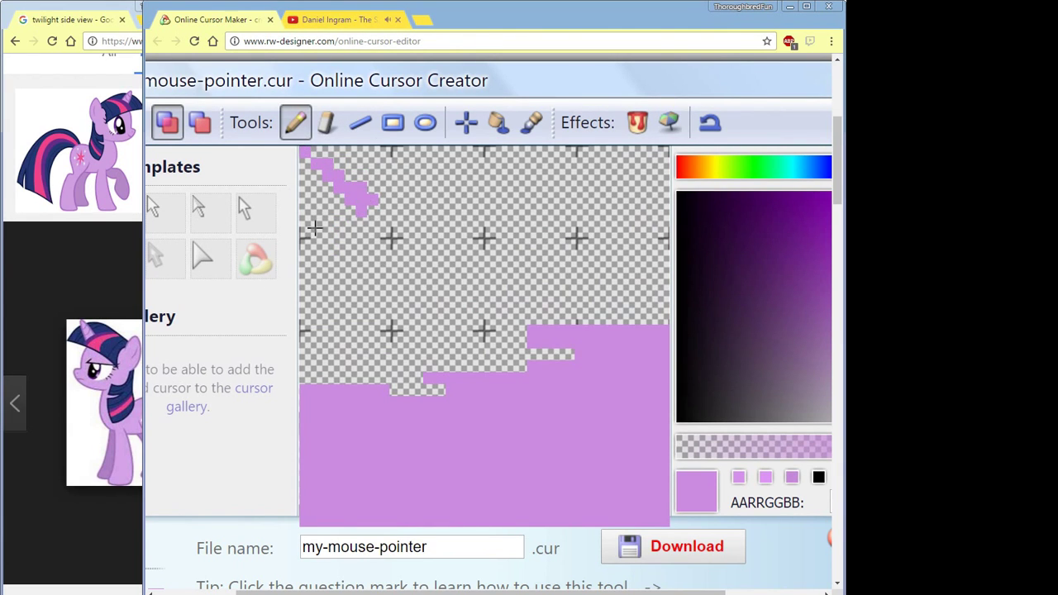
left_click(325, 122)
mouse_move(364, 207)
left_mouse_down()
mouse_move(306, 154)
mouse_move(357, 200)
mouse_move(342, 219)
left_mouse_up()
left_click(296, 122)
Step: Outline the forehead, muzzle and chin in light purple and erase much of the leftover fill beneath the head
left_click(325, 122)
left_click(295, 122)
left_click(339, 237)
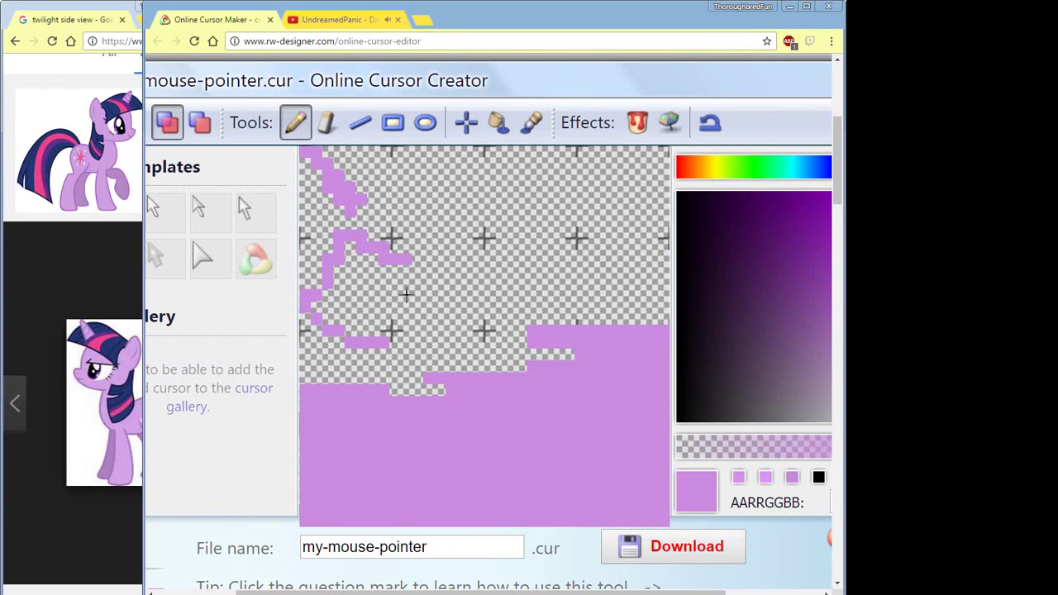
left_click(326, 122)
mouse_move(529, 356)
left_mouse_down()
mouse_move(314, 471)
mouse_move(604, 364)
mouse_move(540, 429)
mouse_move(504, 425)
left_mouse_up()
Step: Draw the ear and the back of the head, and fill the whole head shape with light purple
left_click(295, 123)
left_click(326, 122)
left_click(407, 260)
left_click(295, 122)
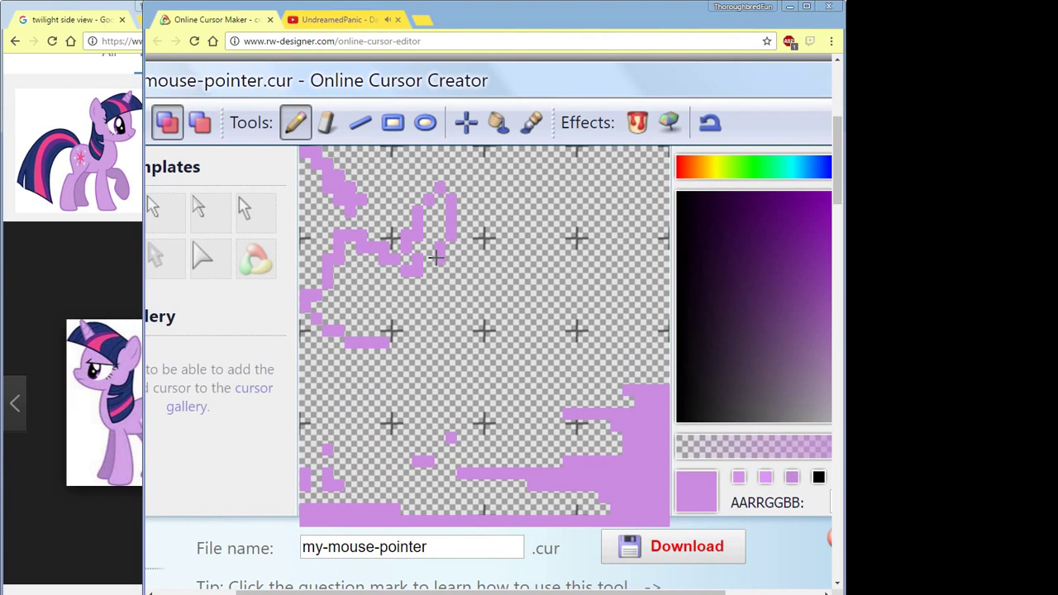
mouse_move(406, 315)
left_mouse_down()
mouse_move(335, 300)
mouse_move(377, 306)
mouse_move(443, 209)
mouse_move(431, 257)
mouse_move(418, 245)
mouse_move(369, 286)
mouse_move(363, 273)
mouse_move(362, 311)
mouse_move(383, 312)
mouse_move(350, 319)
mouse_move(380, 226)
left_mouse_up()
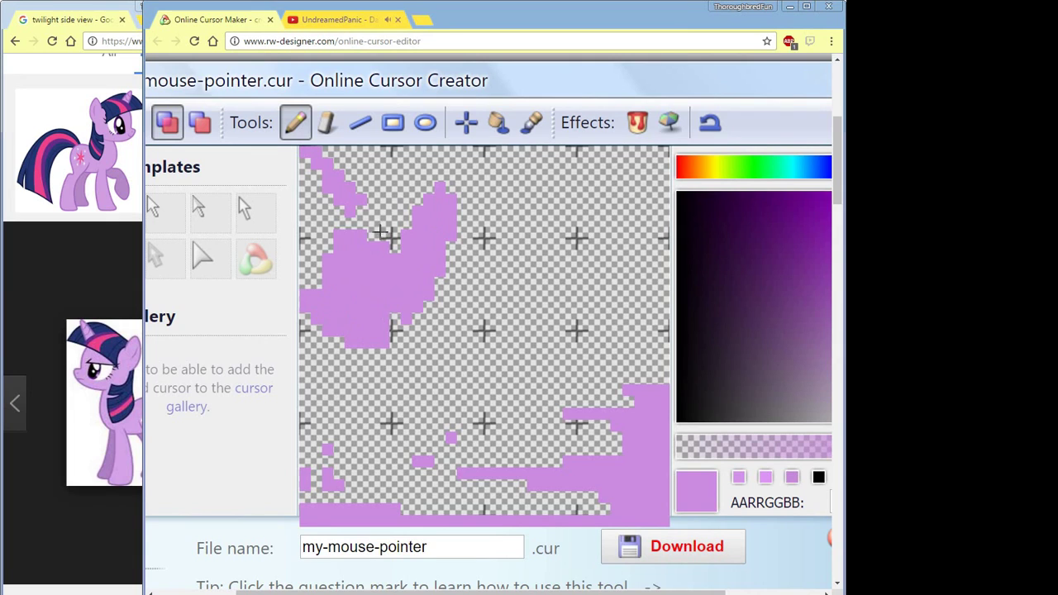
Step: Choose dark purple FF623B95 and paint the forelock between the horn and the ear
scroll(574, 568, "right", 3)
left_click_drag(746, 330, 679, 282)
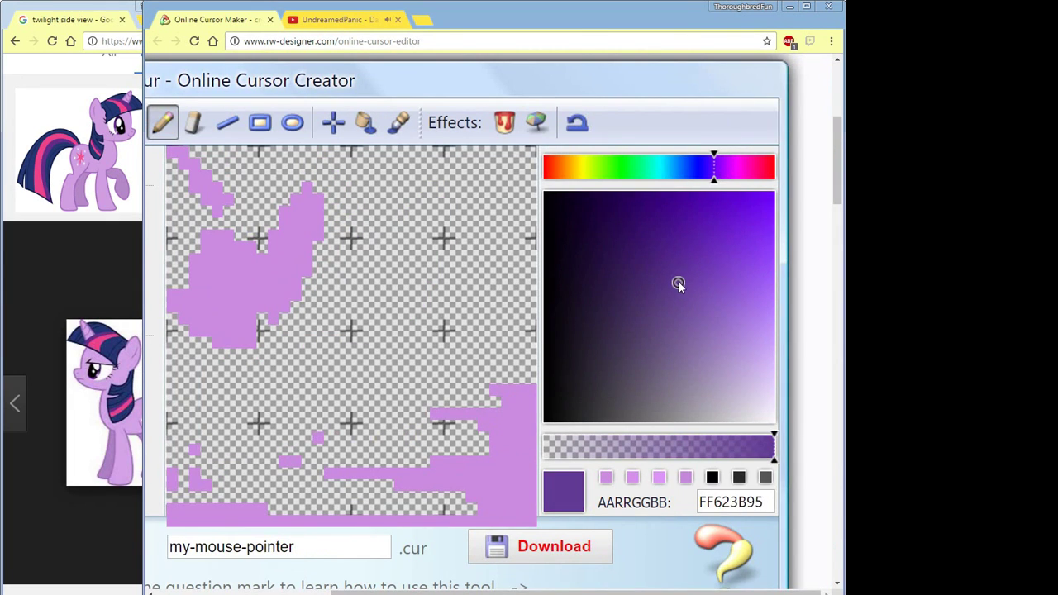
scroll(679, 282, "left", 3)
mouse_move(374, 247)
left_mouse_down()
mouse_move(341, 224)
mouse_move(294, 217)
left_mouse_up()
mouse_move(391, 191)
left_mouse_down()
mouse_move(339, 178)
mouse_move(315, 212)
mouse_move(354, 222)
mouse_move(380, 199)
mouse_move(350, 190)
left_mouse_up()
Step: Paint the dark purple mane behind the cheek down the neck, refining its edges with the eraser and pencil
mouse_move(427, 288)
left_mouse_down()
mouse_move(382, 324)
mouse_move(382, 360)
mouse_move(414, 376)
mouse_move(425, 315)
mouse_move(406, 330)
mouse_move(407, 371)
left_mouse_up()
key("e")
mouse_move(430, 316)
left_mouse_down()
mouse_move(411, 379)
mouse_move(425, 349)
mouse_move(413, 364)
mouse_move(388, 330)
mouse_move(409, 285)
left_mouse_up()
key("p")
key("e")
key("p")
key("e")
left_click(278, 128)
mouse_move(374, 316)
left_mouse_down()
mouse_move(397, 374)
mouse_move(384, 381)
mouse_move(437, 353)
mouse_move(422, 286)
mouse_move(407, 366)
mouse_move(384, 334)
mouse_move(404, 308)
mouse_move(433, 356)
mouse_move(406, 378)
left_mouse_up()
key("e")
left_click(274, 122)
left_click_drag(428, 243, 441, 351)
left_click(304, 124)
key("p")
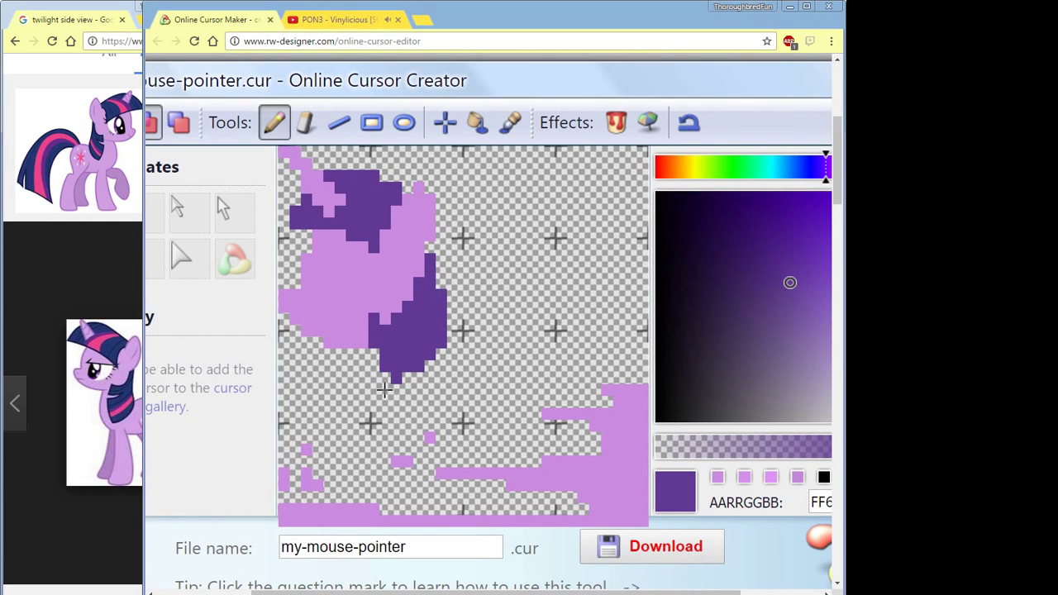
Step: Choose pink FFE248A9 and paint a diagonal stripe through the forelock
left_click_drag(826, 166, 751, 152)
left_click_drag(650, 286, 749, 257)
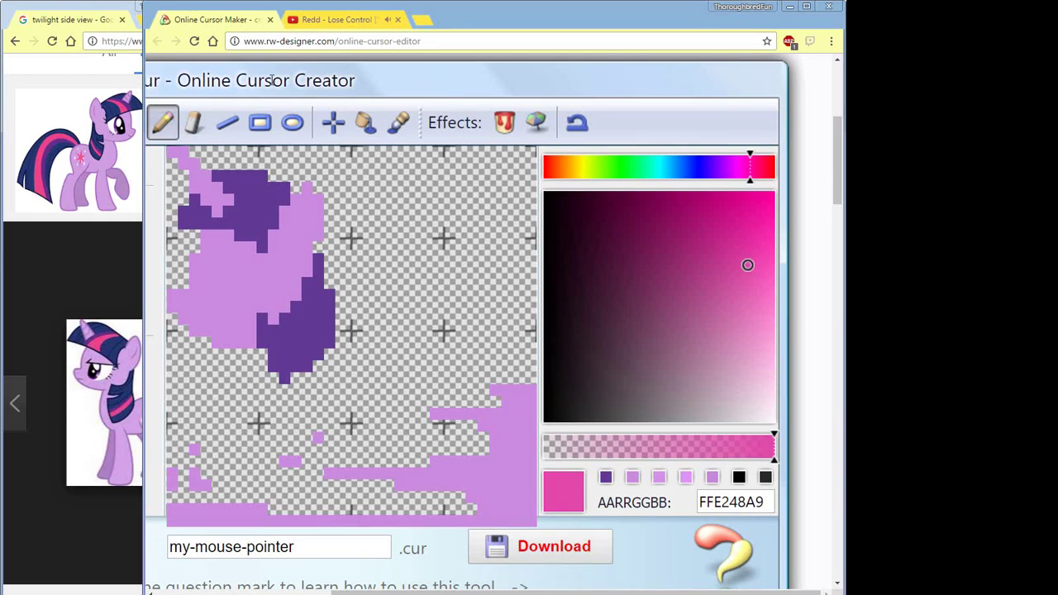
scroll(279, 193, "left", 2)
left_click_drag(274, 203, 261, 237)
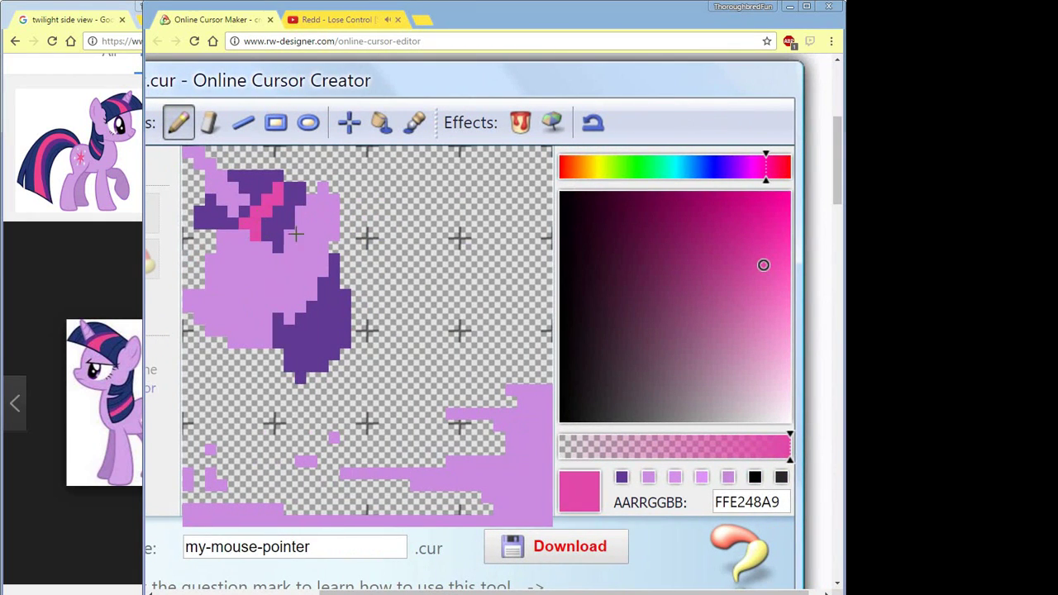
Step: Try a pink diagonal stripe across the lower mane and touch up the dark purple around it
left_click_drag(294, 361, 336, 331)
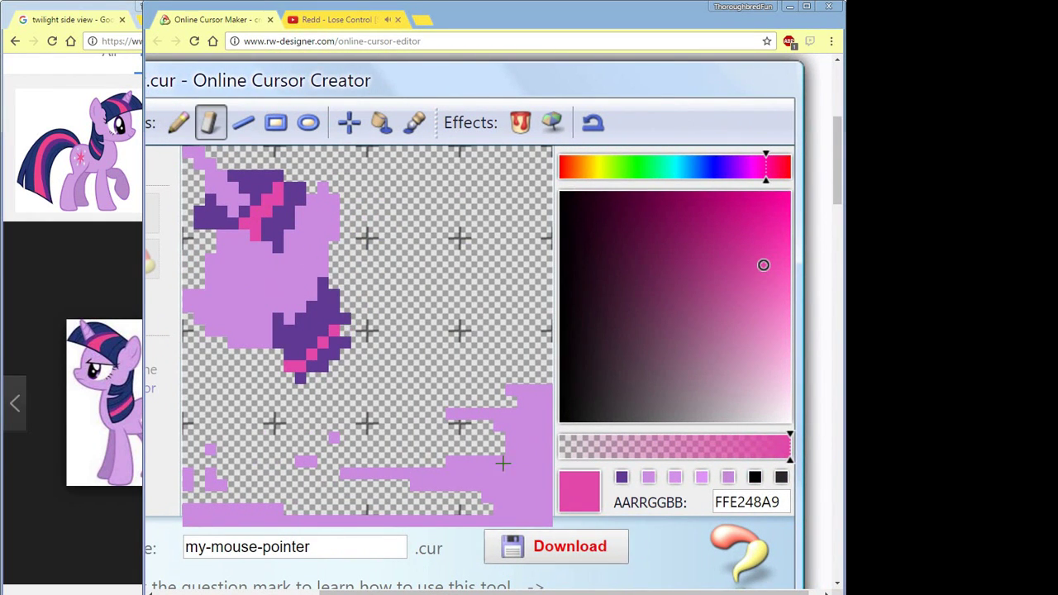
left_click(344, 331, "ctrl")
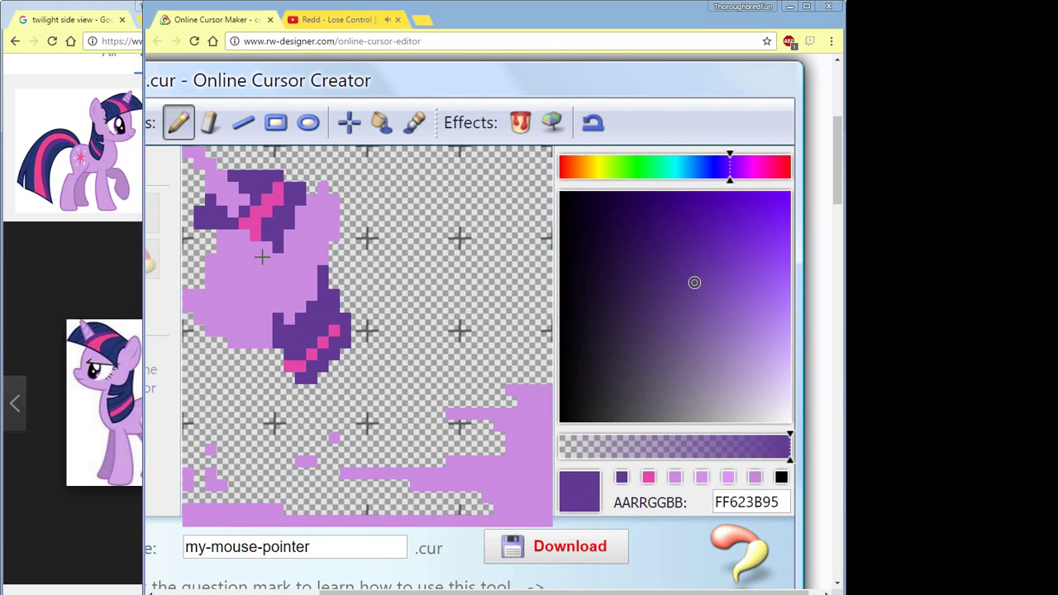
mouse_move(323, 341)
left_mouse_down()
mouse_move(299, 367)
mouse_move(333, 331)
mouse_move(296, 364)
mouse_move(299, 388)
mouse_move(307, 345)
mouse_move(336, 317)
mouse_move(345, 341)
left_mouse_up()
left_click(296, 364, "ctrl")
left_click(649, 478)
left_click(314, 348, "ctrl")
Step: Repaint the lower mane solid dark purple with a pointed tip, trim its outer edge and fill the gap by the jaw
left_click(214, 115)
left_click(178, 122)
mouse_move(318, 390)
left_mouse_down()
mouse_move(345, 355)
mouse_move(343, 314)
mouse_move(323, 364)
mouse_move(335, 364)
left_mouse_up()
left_click(210, 122)
mouse_move(334, 281)
left_mouse_down()
mouse_move(345, 361)
mouse_move(327, 364)
left_mouse_up()
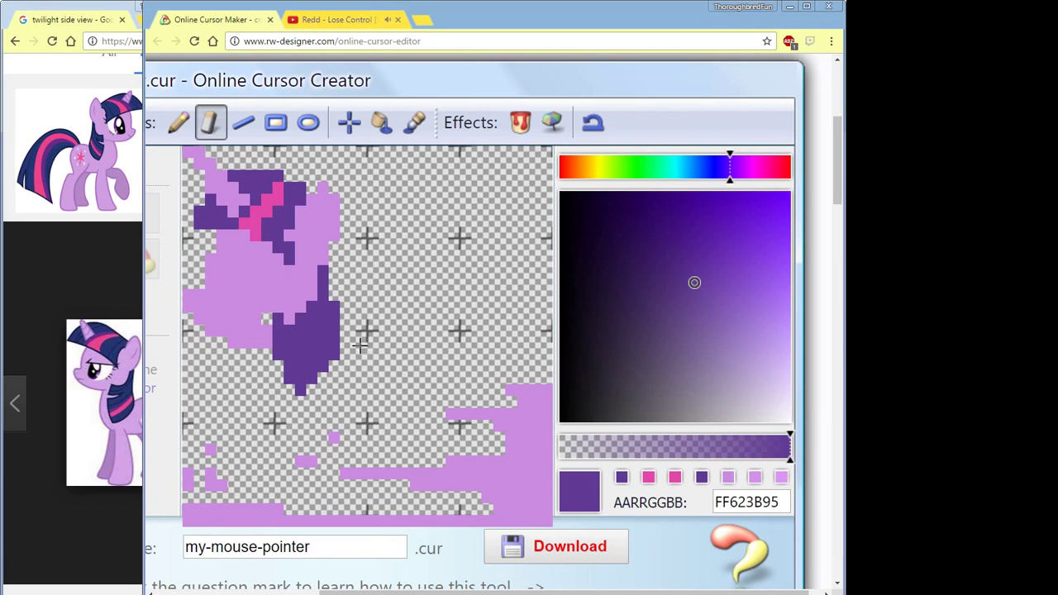
left_click(178, 123)
left_click(266, 319)
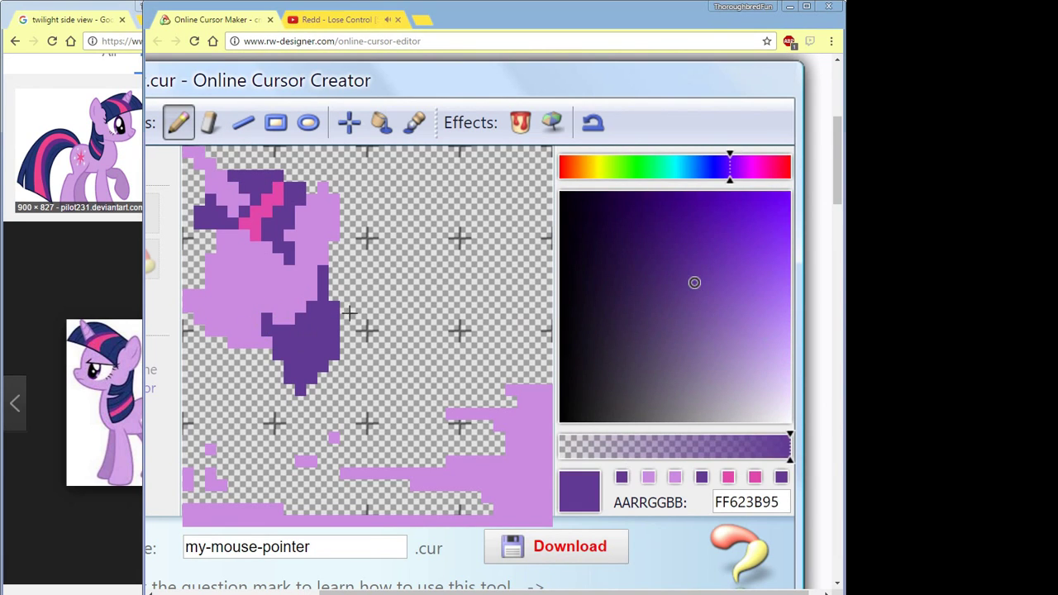
Step: Paint a pink FFE248A9 diagonal stripe through the lower mane and thicken the mane's outer edge in dark purple
left_click(754, 478)
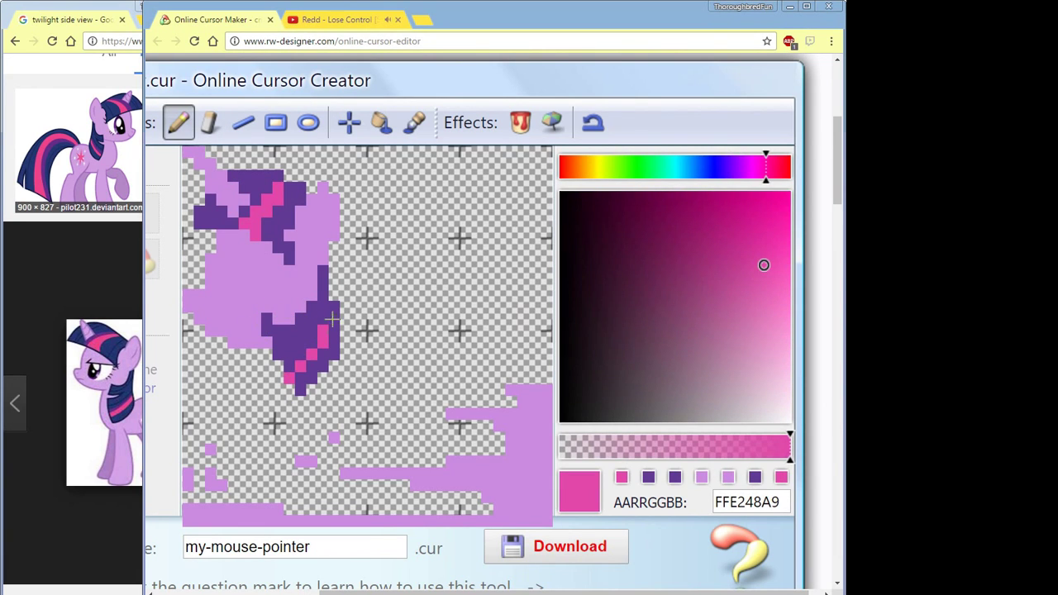
left_click(648, 477)
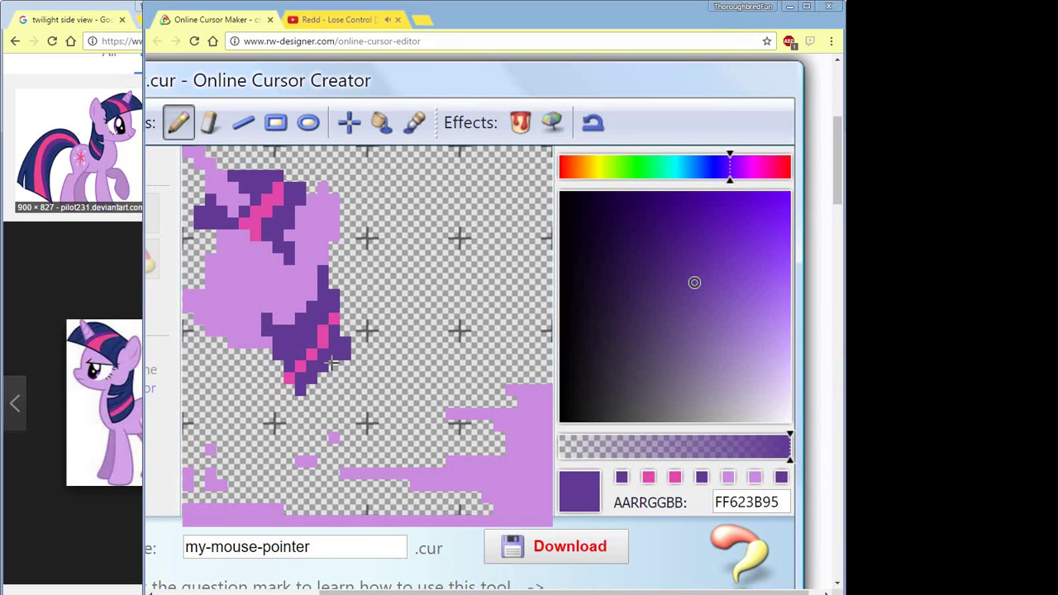
left_click_drag(334, 266, 327, 293)
key("b")
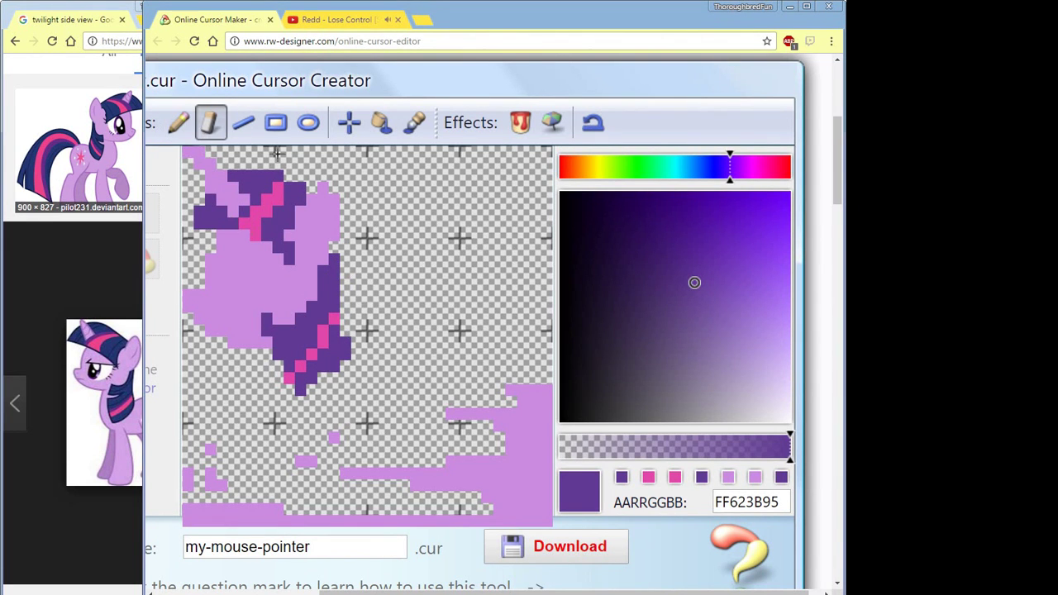
key("p")
left_click(333, 317, "alt")
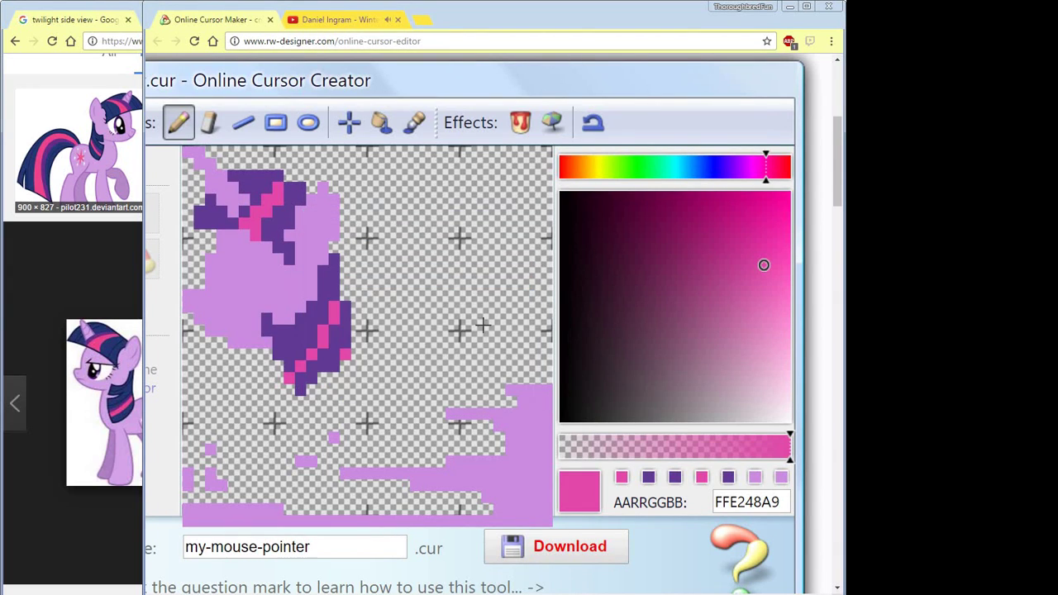
Step: Square off the mane's tip with dark purple FF623B95 and erase the stray pink pixel on its outer edge
left_click(349, 357, "alt")
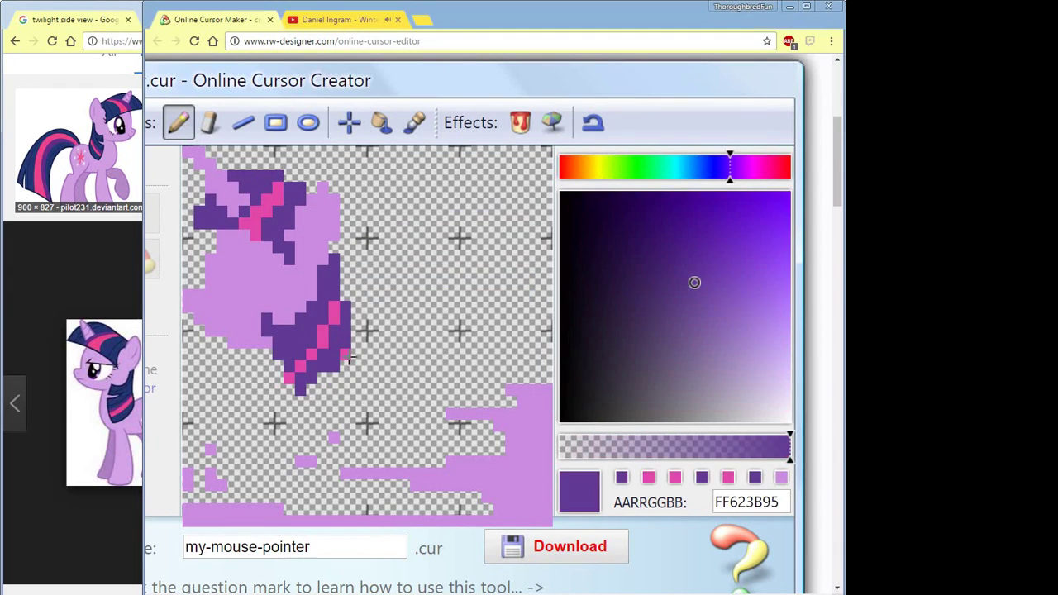
key("b")
key("p")
left_click(290, 389)
key("b")
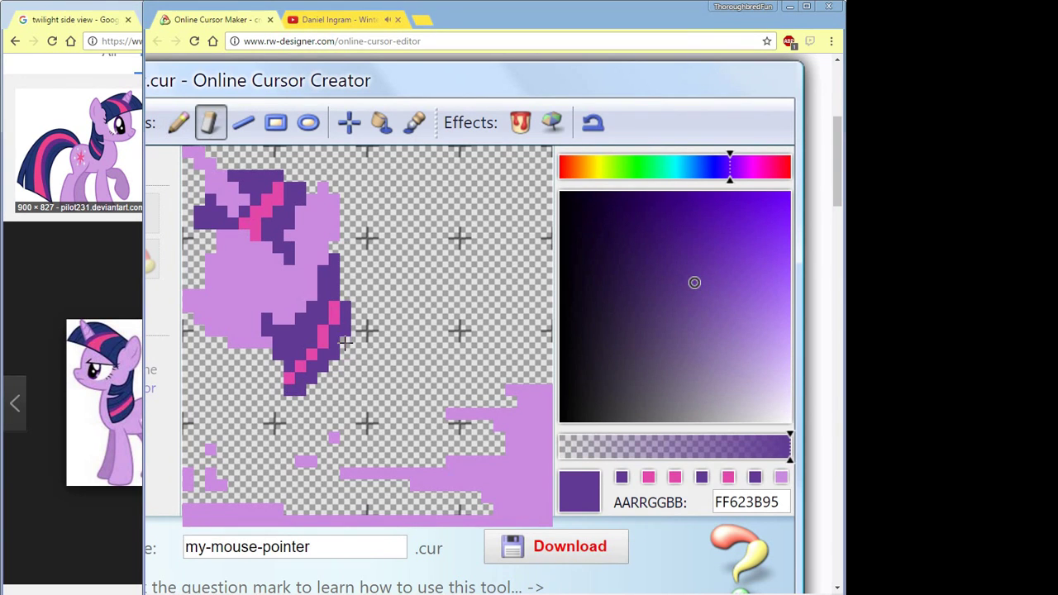
Step: Enlarge the ear with light purple FFCB8CE1 and erase the leftover purple fill below the head
left_click(343, 201, "alt")
key("p")
left_click(334, 175)
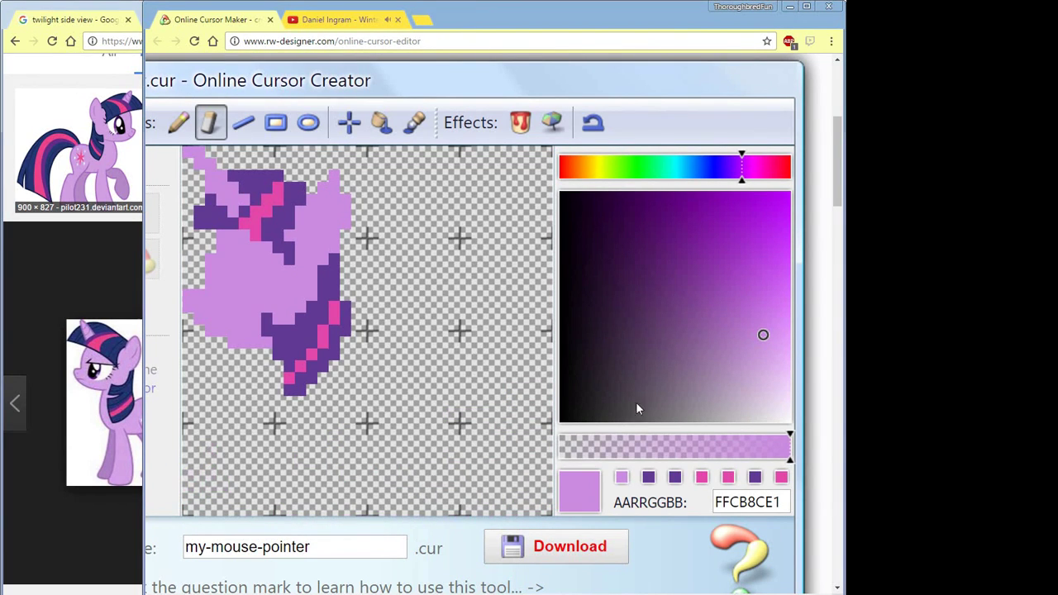
Step: Choose off-white FFE8E1EB and paint the eye in the middle of the face
left_click(791, 424)
left_click(233, 283)
left_click(789, 413)
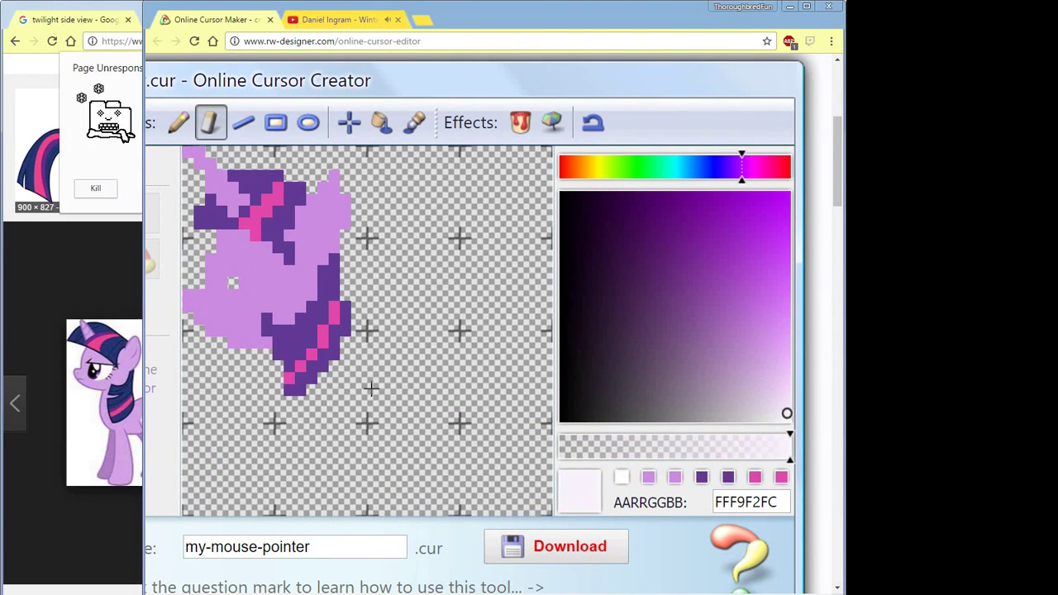
left_click(773, 415)
mouse_move(226, 269)
left_mouse_down()
mouse_move(253, 277)
mouse_move(246, 288)
mouse_move(237, 274)
mouse_move(238, 299)
mouse_move(249, 261)
left_mouse_up()
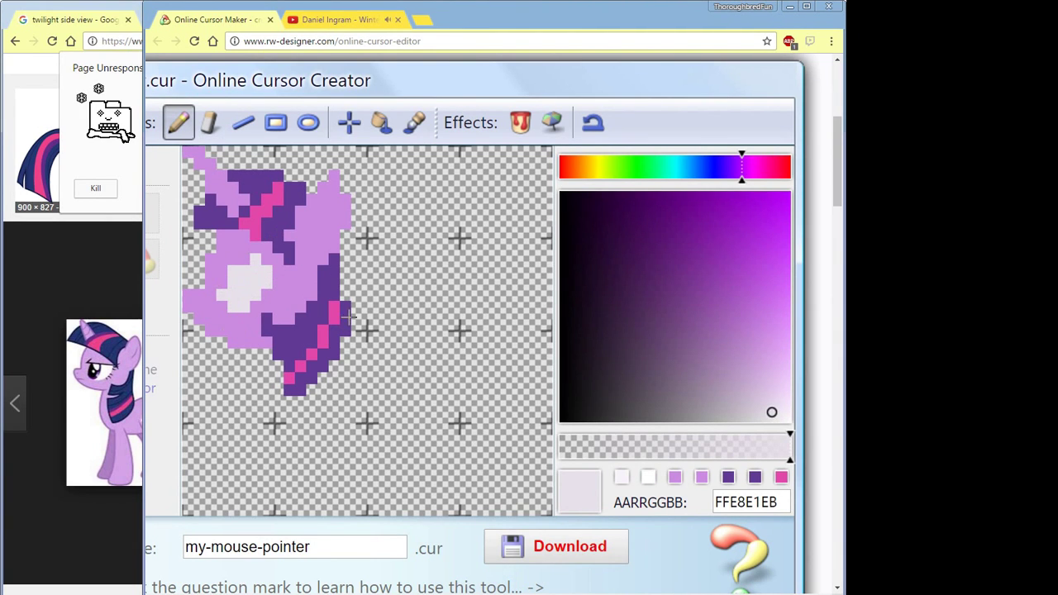
Step: Paint a dark gray FF454246 pupil in the front of the eye and tidy the eye's edges with light purple and off-white
left_click(621, 409)
mouse_move(219, 295)
left_mouse_down()
mouse_move(240, 306)
mouse_move(246, 269)
left_mouse_up()
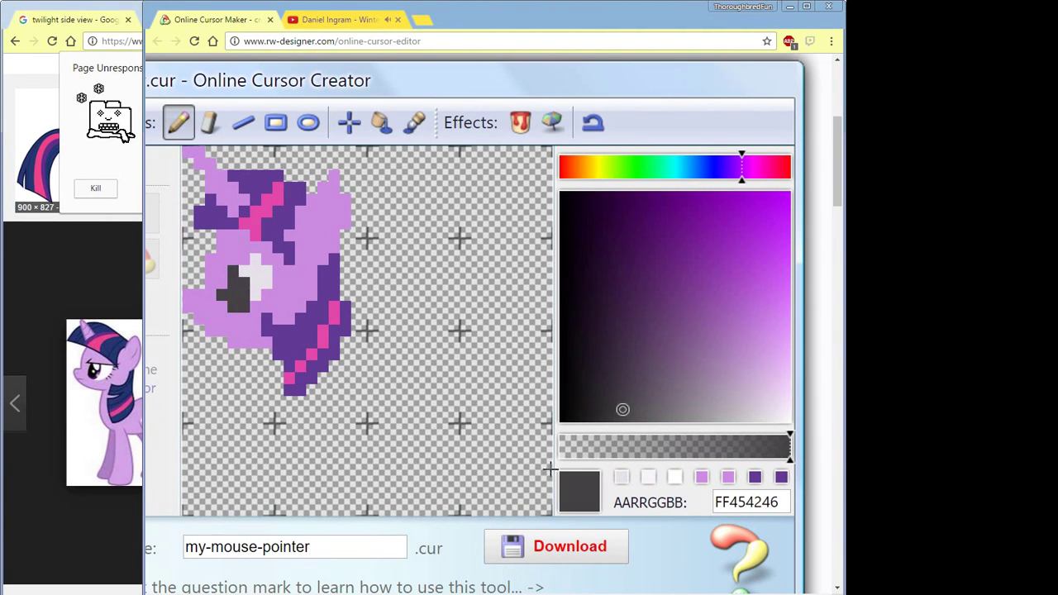
right_click(238, 313)
left_click_drag(238, 313, 244, 296)
left_click(786, 413)
left_click(772, 413)
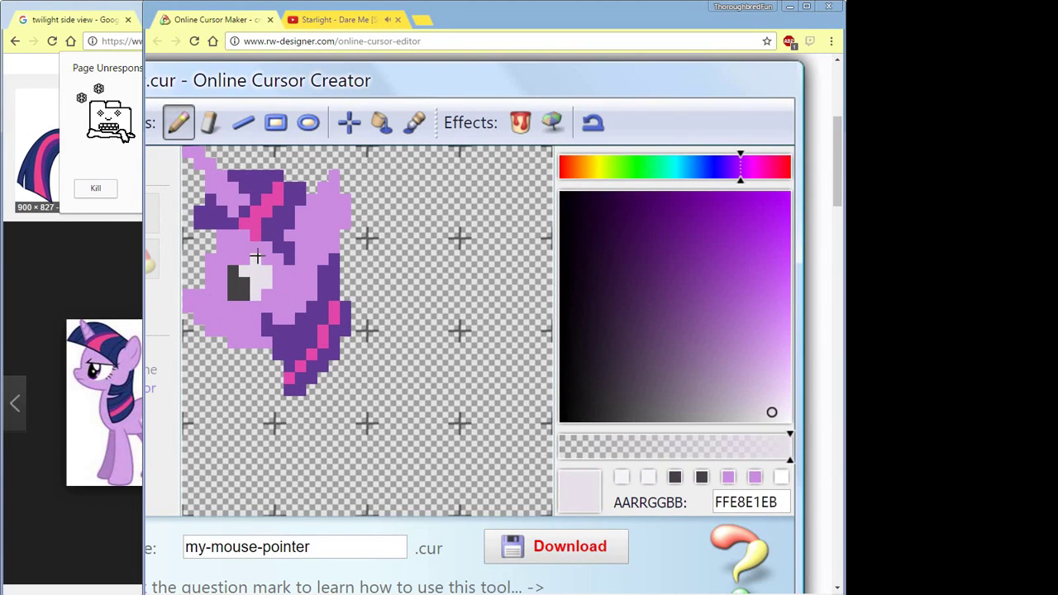
Step: Shade the face edges and ear with purple FFB67FCA and deepen the inner ear with FFA06AB2
right_click(231, 256)
left_click(732, 343)
left_click(741, 336)
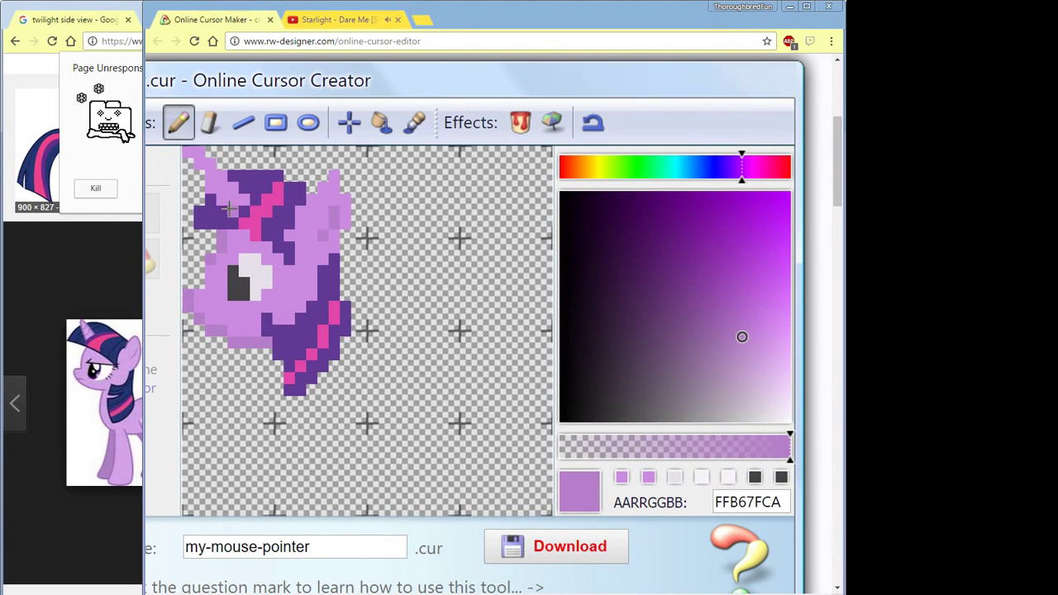
left_click(732, 335)
left_click(735, 332)
left_click(721, 329)
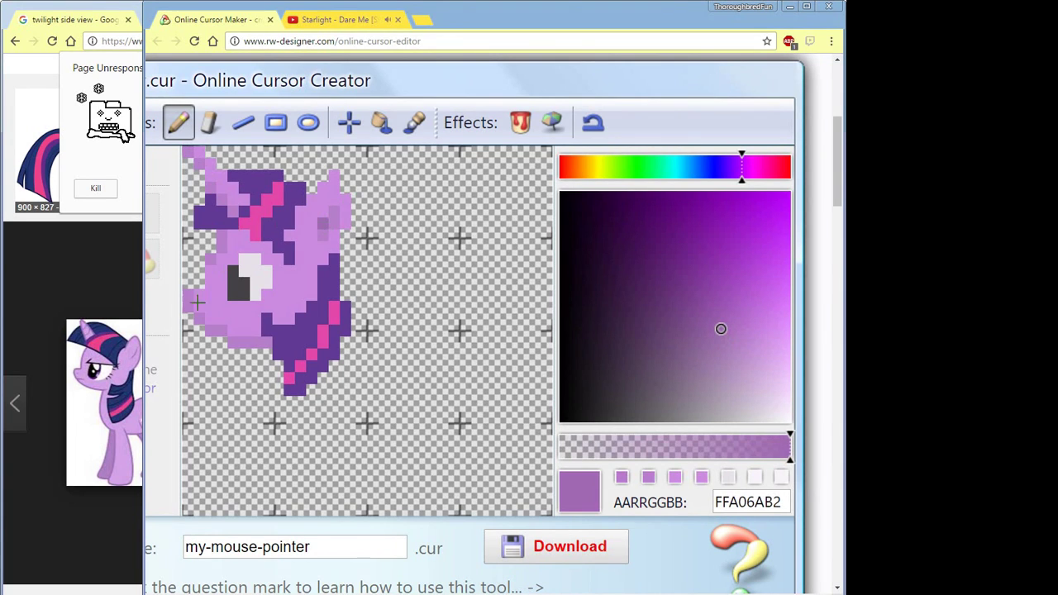
Step: Draw a mouth line on the muzzle in the darker purple FFA06AB2
right_click(229, 312)
left_click_drag(228, 318, 201, 308)
right_click(221, 307)
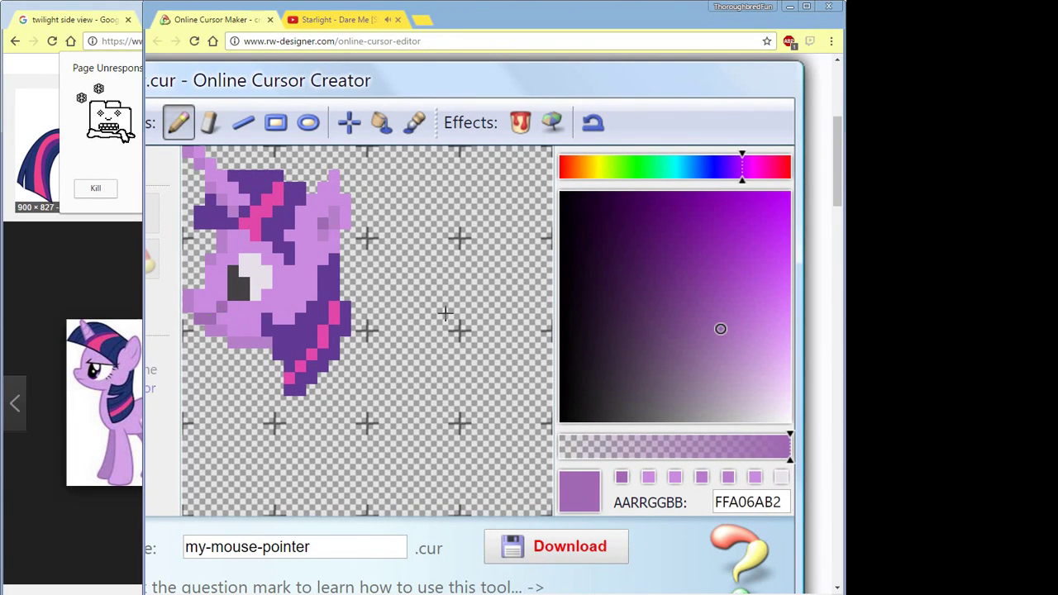
Step: Refine the ear's tip and add accents along its edges with purple FFC071DB and light purple FFCB8CE1
right_click(327, 223)
left_click(303, 203)
right_click(331, 181)
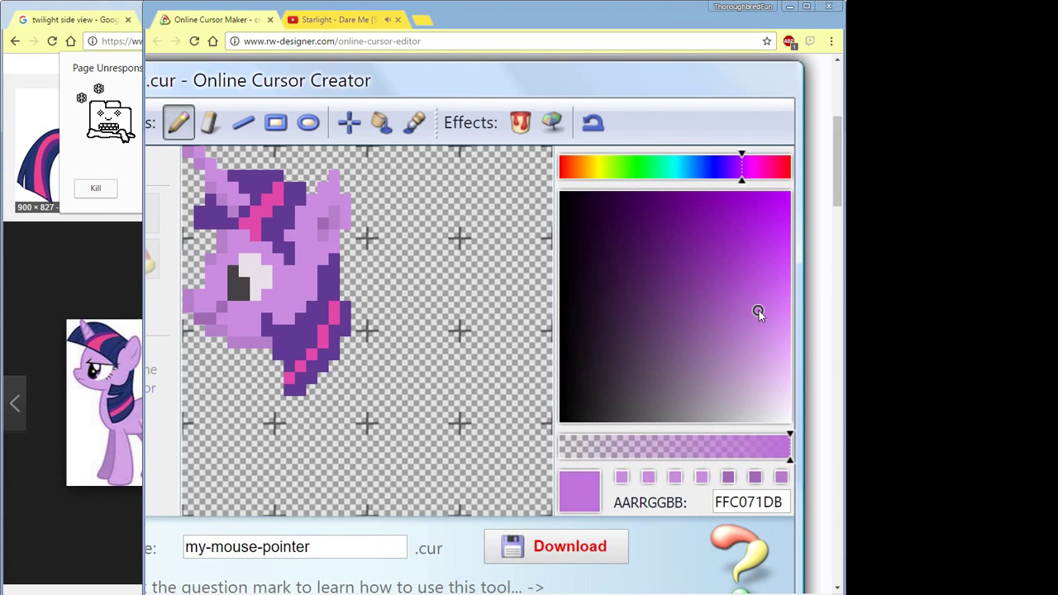
right_click(306, 263)
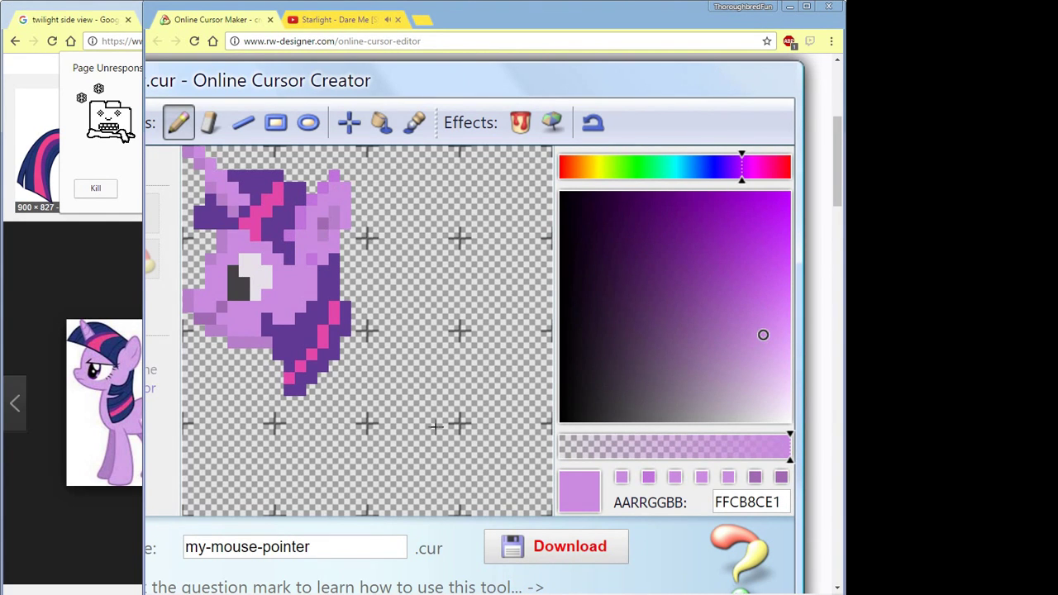
Step: Name the cursor file Twilight-Head and download it
key("Tab")
type("Twilight-Head")
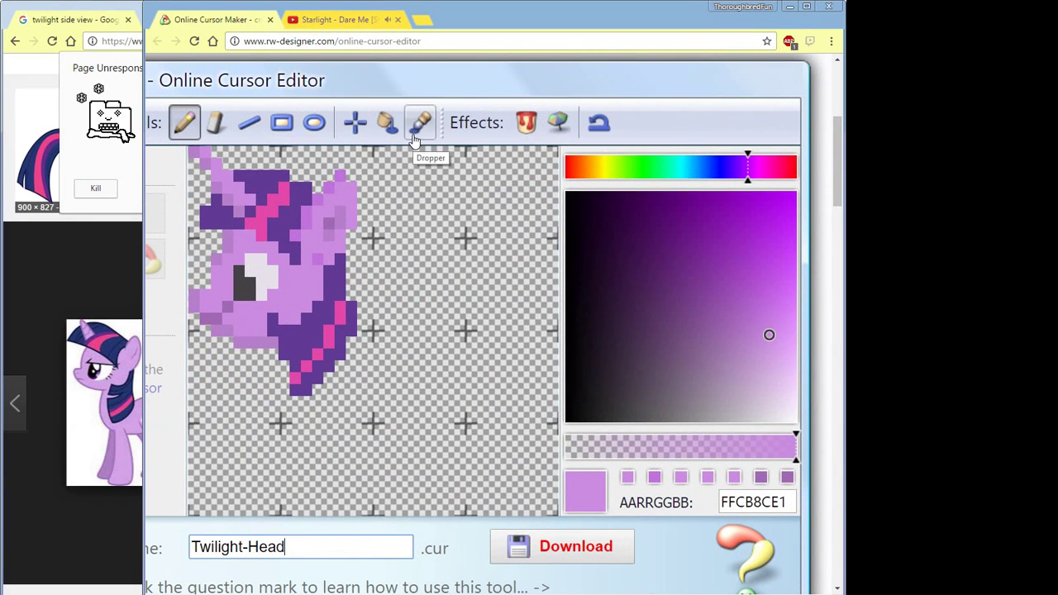
scroll(551, 491, "down", 1)
left_click(551, 491)
Step: Choose a desktop location and save Twilight-Head there as a cursor file
left_click(372, 41)
type("hue hue")
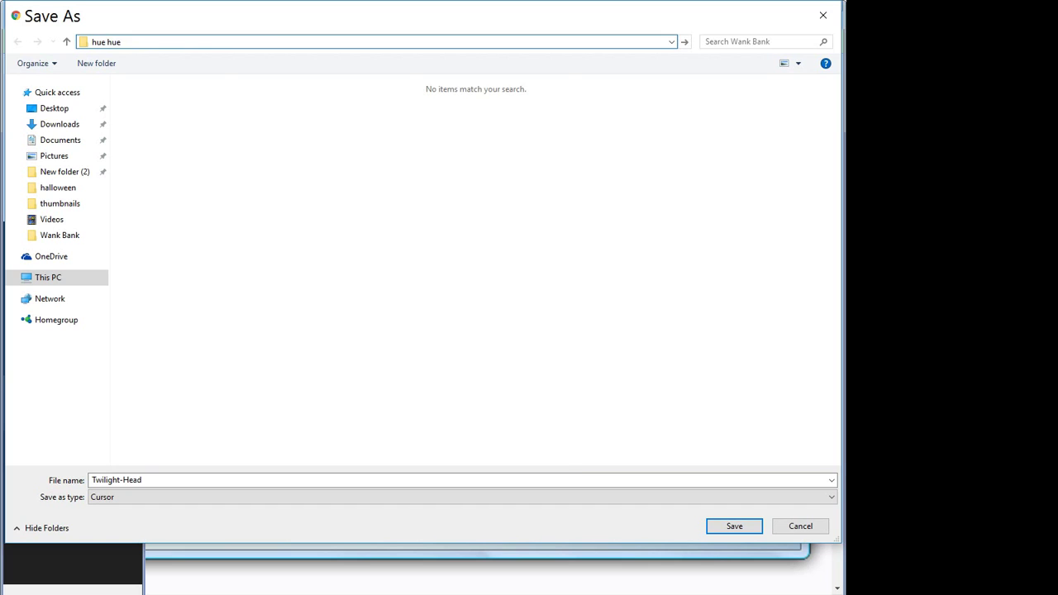
left_click(54, 108)
double_click(548, 133)
left_click(735, 530)
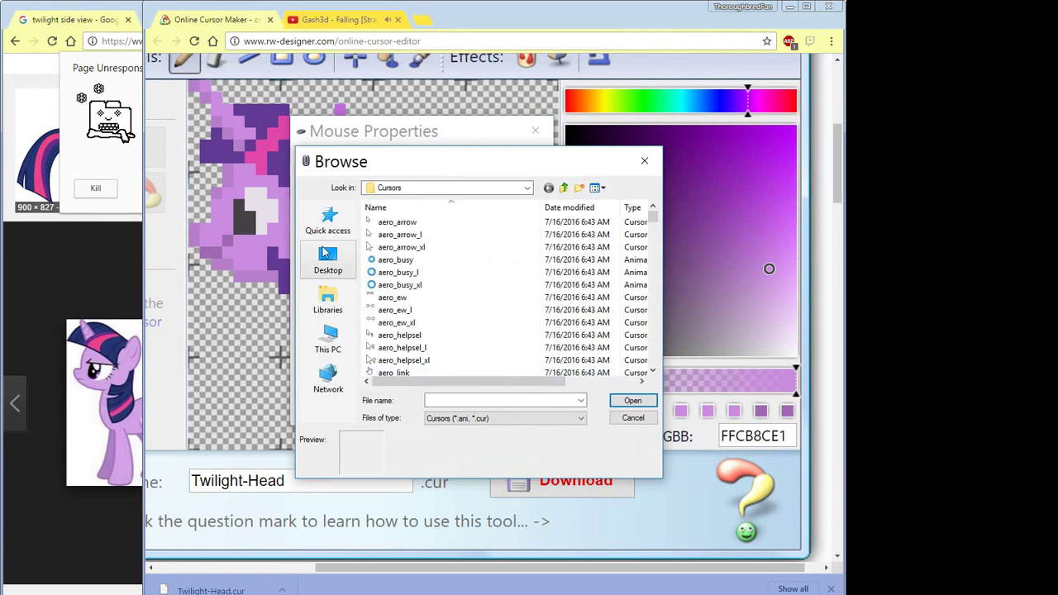
Step: Assign the Twilight-Head cursor from the desktop to the Normal Select pointer and apply the change
left_click(327, 257)
scroll(452, 331, "down", 3)
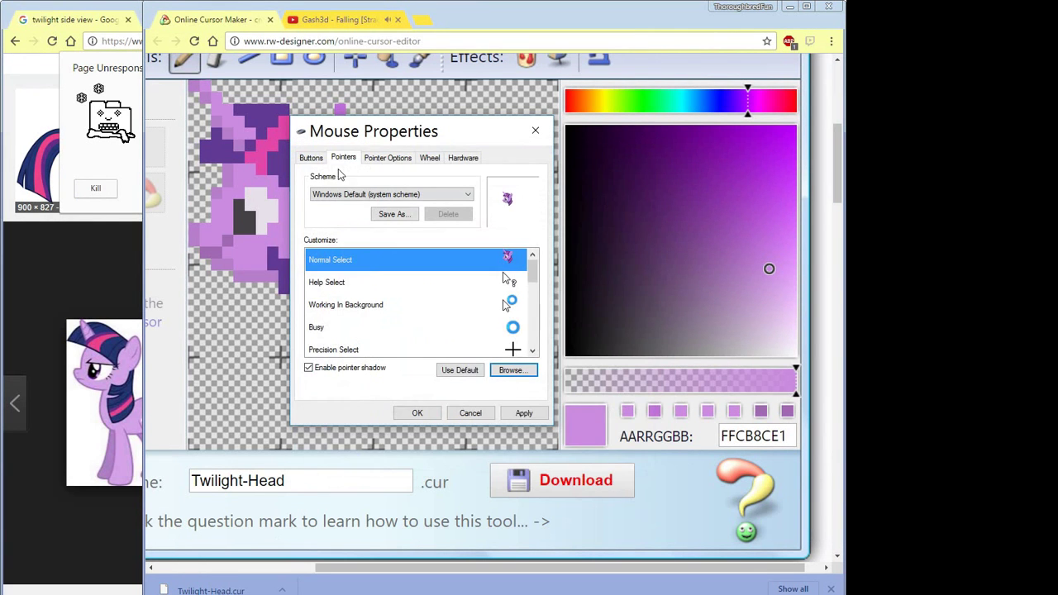
left_click(524, 414)
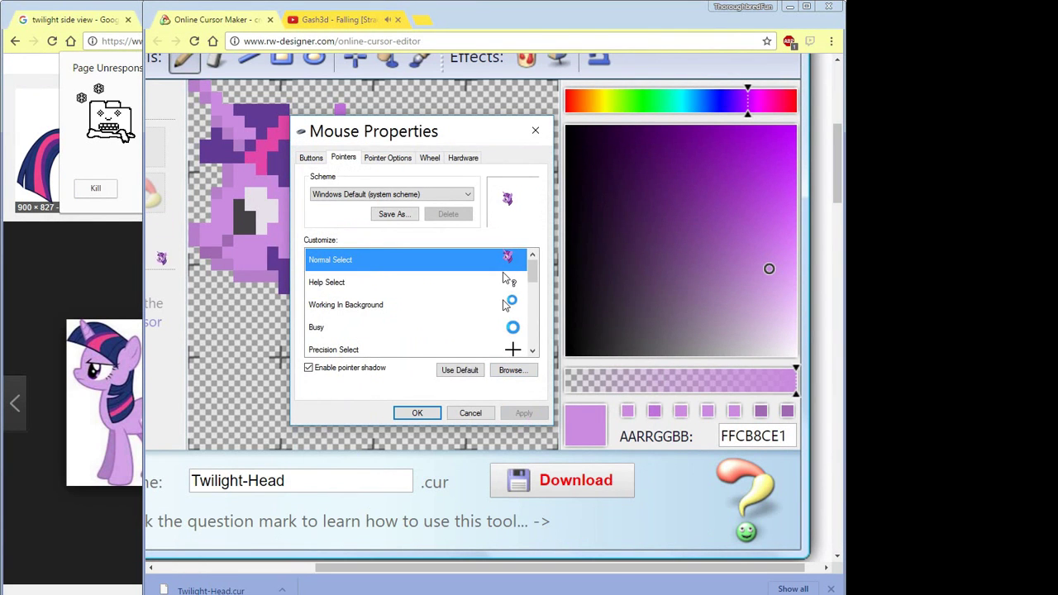
Step: Accept the mouse pointer settings and rename the cursor file in the editor as Twilight-Head-LARGE
left_click(418, 413)
scroll(421, 416, "up", 1)
key("ctrl+minus")
key("ctrl+minus")
key("ctrl+plus")
left_click(407, 540)
type("-LARGE")
Step: Clear the old head from the canvas and draw a diagonal light purple FFCB8CE1 horn line from the canvas's upper-left corner
left_click(431, 180)
left_click(357, 294)
key("ctrl+z")
scroll(443, 567, "left", 1)
scroll(443, 576, "right", 1)
left_click(258, 179)
left_click_drag(284, 233, 326, 277)
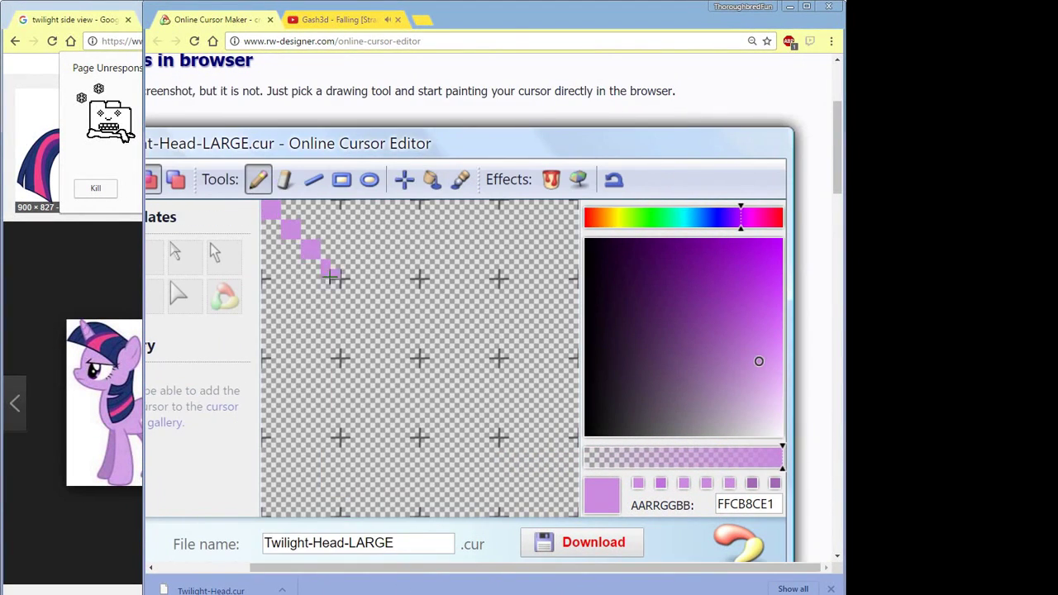
Step: Widen the horn line into a solid shape that broadens towards its base in light purple FFCB8CE1
scroll(363, 291, "left", 3)
scroll(362, 291, "down", 1)
left_click(463, 251)
left_click_drag(437, 240, 425, 200)
mouse_move(430, 240)
left_mouse_down()
mouse_move(458, 273)
mouse_move(393, 199)
mouse_move(398, 224)
mouse_move(390, 188)
mouse_move(410, 242)
mouse_move(448, 274)
left_mouse_up()
left_click(397, 141)
left_click(370, 141)
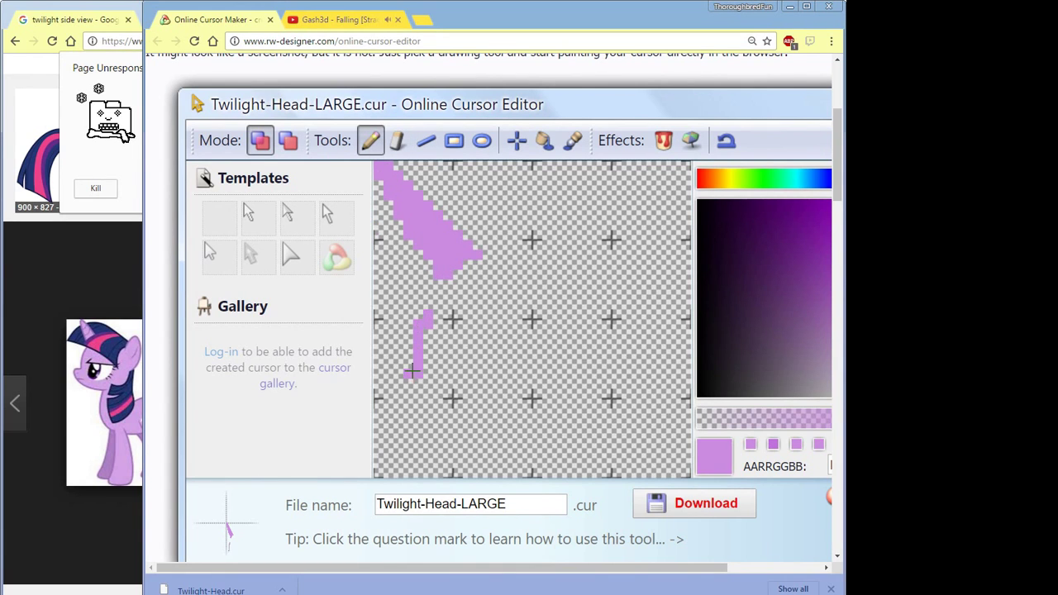
Step: Outline the forehead, muzzle and chin below the horn in light purple FFCB8CE1
key("ctrl+z")
left_click_drag(438, 316, 429, 372)
mouse_move(411, 416)
left_mouse_down()
mouse_move(375, 432)
mouse_move(382, 455)
mouse_move(410, 474)
left_mouse_up()
left_click_drag(547, 467, 548, 411)
key("ctrl+z")
left_click_drag(417, 377, 402, 382)
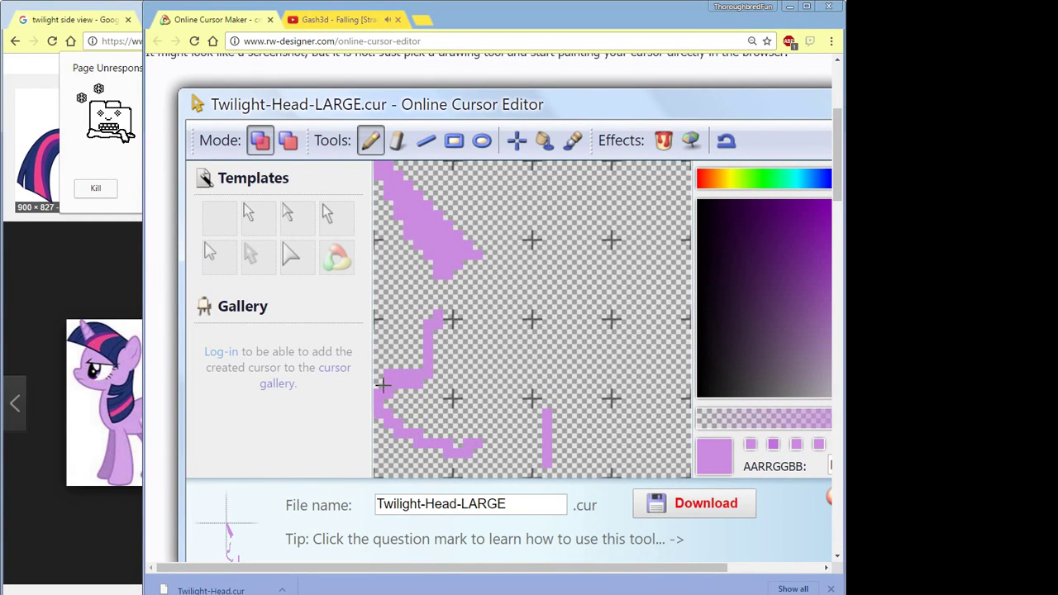
Step: Draw the ear behind the horn and paint in the top and middle of the head in light purple
mouse_move(446, 316)
left_mouse_down()
mouse_move(500, 321)
mouse_move(533, 352)
mouse_move(496, 332)
mouse_move(521, 324)
mouse_move(534, 253)
mouse_move(590, 217)
mouse_move(591, 299)
mouse_move(613, 262)
mouse_move(579, 302)
mouse_move(589, 248)
mouse_move(608, 242)
mouse_move(566, 227)
left_mouse_up()
key("e")
key("ctrl+z")
key("p")
mouse_move(467, 311)
left_mouse_down()
mouse_move(513, 318)
mouse_move(542, 347)
left_mouse_up()
mouse_move(397, 424)
left_mouse_down()
mouse_move(409, 393)
mouse_move(500, 377)
mouse_move(438, 426)
mouse_move(434, 383)
mouse_move(503, 407)
mouse_move(533, 395)
left_mouse_up()
Step: Erase the stray vertical neck line and fill the cheek, jaw and neck in light purple
key("e")
left_click_drag(545, 463, 542, 418)
key("p")
mouse_move(534, 368)
left_mouse_down()
mouse_move(496, 418)
mouse_move(520, 409)
mouse_move(489, 459)
left_mouse_up()
key("e")
key("p")
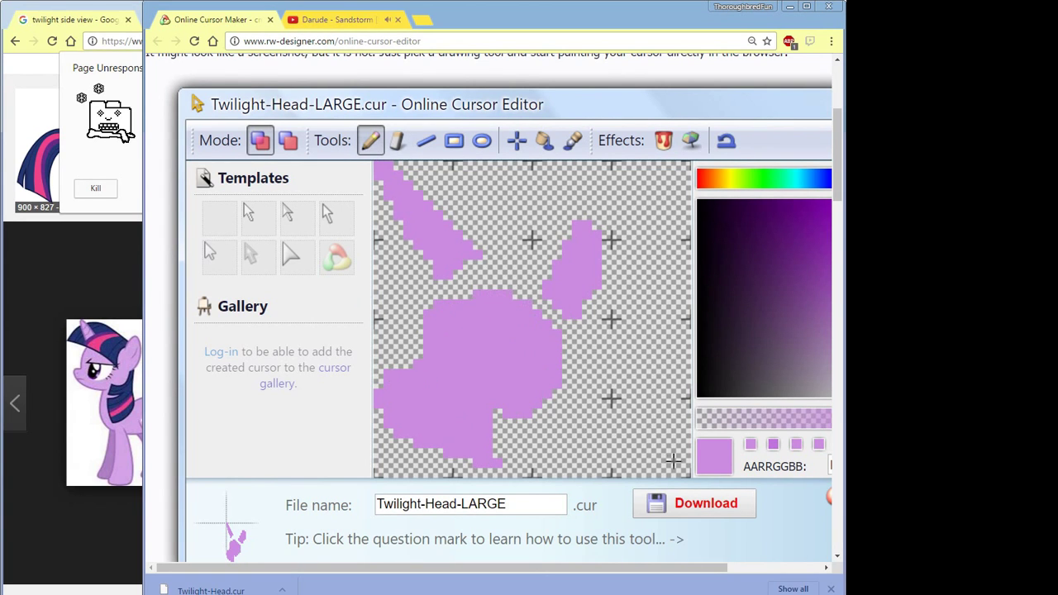
Step: Mix purple FF60259B and paint the forelock across the forehead at the base of the horn
scroll(513, 467, "right", 2)
left_click(714, 239)
left_click(677, 278)
left_click_drag(342, 285, 400, 273)
left_click(733, 178)
left_click(685, 289)
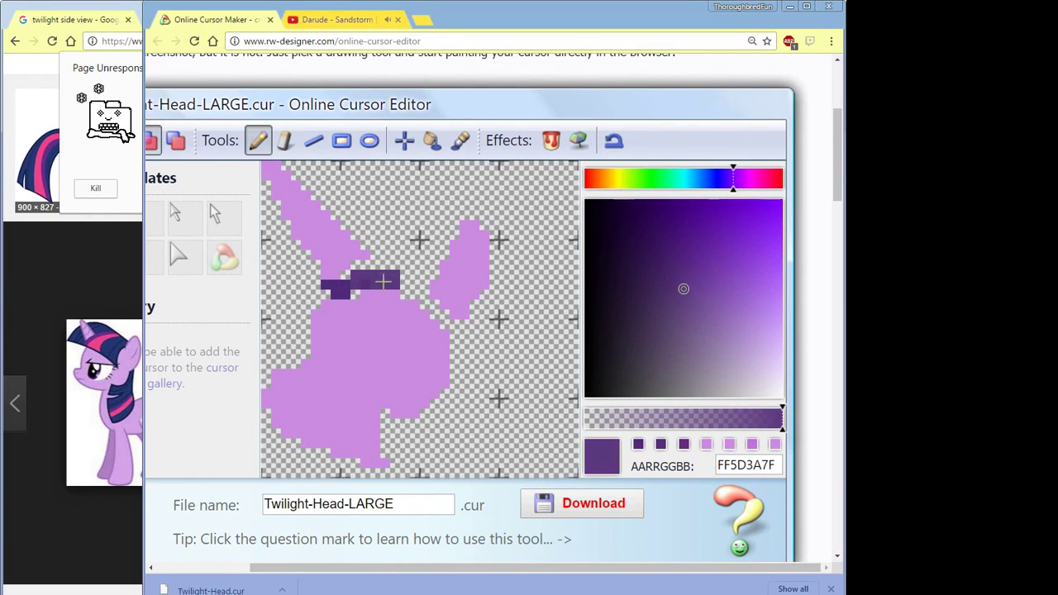
left_click(696, 279)
left_click(720, 272)
left_click(705, 245)
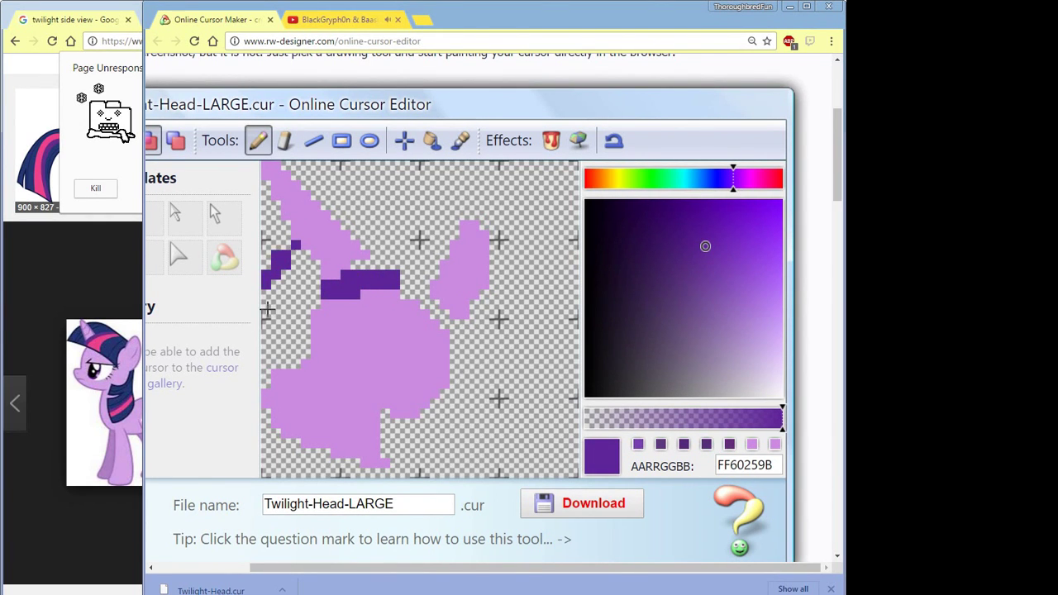
mouse_move(299, 294)
left_mouse_down()
mouse_move(437, 324)
mouse_move(307, 263)
mouse_move(341, 216)
mouse_move(536, 263)
mouse_move(506, 478)
left_mouse_up()
left_click(432, 506)
type("yay computer issues")
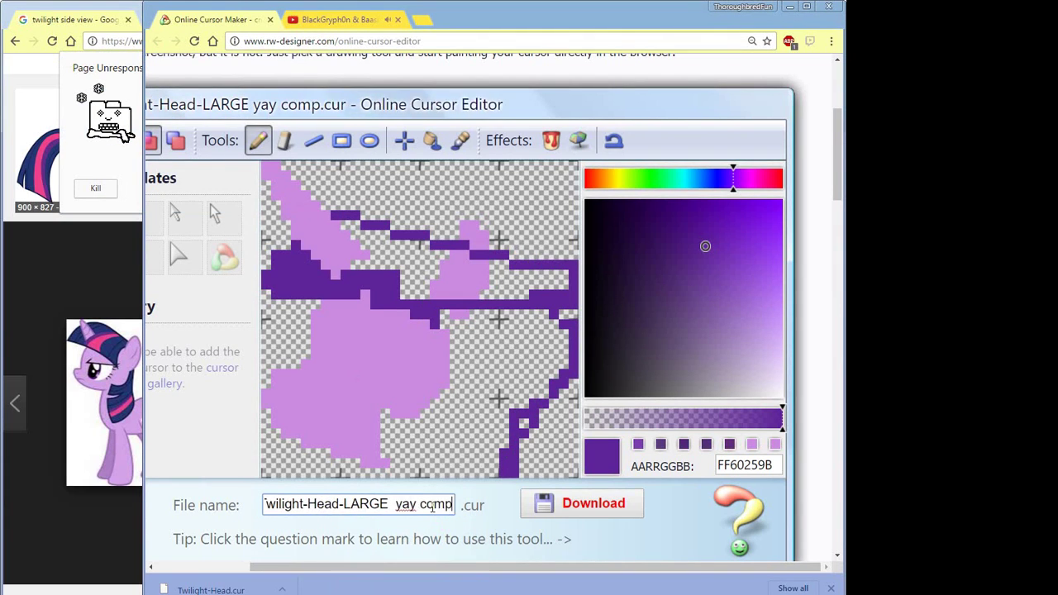
key("ctrl+z")
Step: Erase the stray purple lines around the head and repaint the ear in light purple FFCB8CE1
left_click(285, 141)
mouse_move(363, 219)
left_mouse_down()
mouse_move(565, 267)
mouse_move(565, 330)
mouse_move(514, 429)
mouse_move(539, 457)
left_mouse_up()
left_click(753, 444)
mouse_move(520, 304)
left_mouse_down()
mouse_move(419, 306)
mouse_move(463, 301)
mouse_move(446, 305)
left_mouse_up()
left_click(258, 140)
left_click(339, 19)
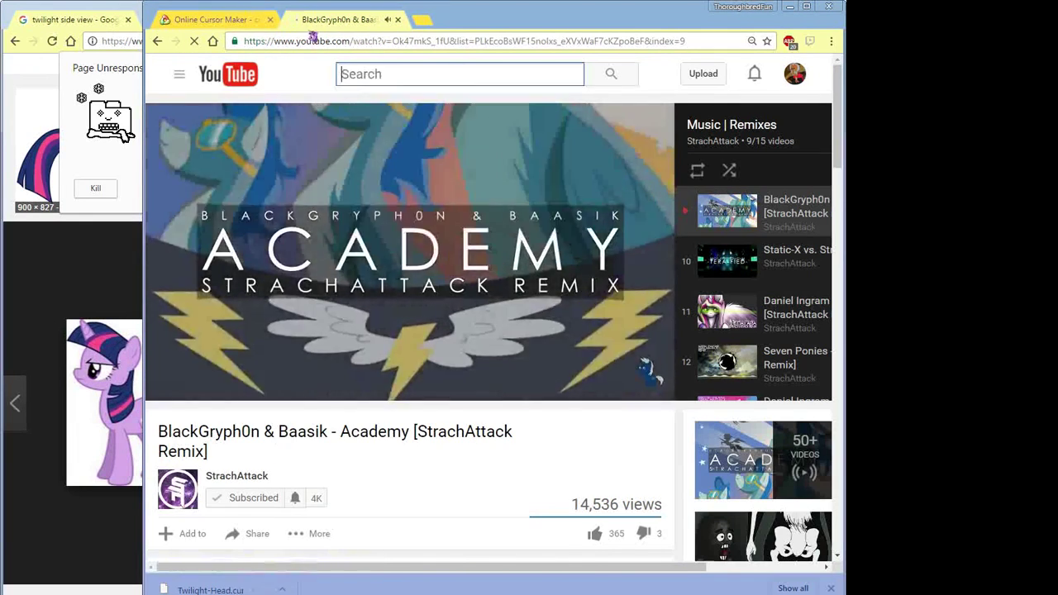
key("ctrl+shift+Tab")
left_click(496, 353)
Step: Fill the upper mane between horn and ear with purple FF60259B and slim down the horn
left_click(733, 178)
left_click(705, 247)
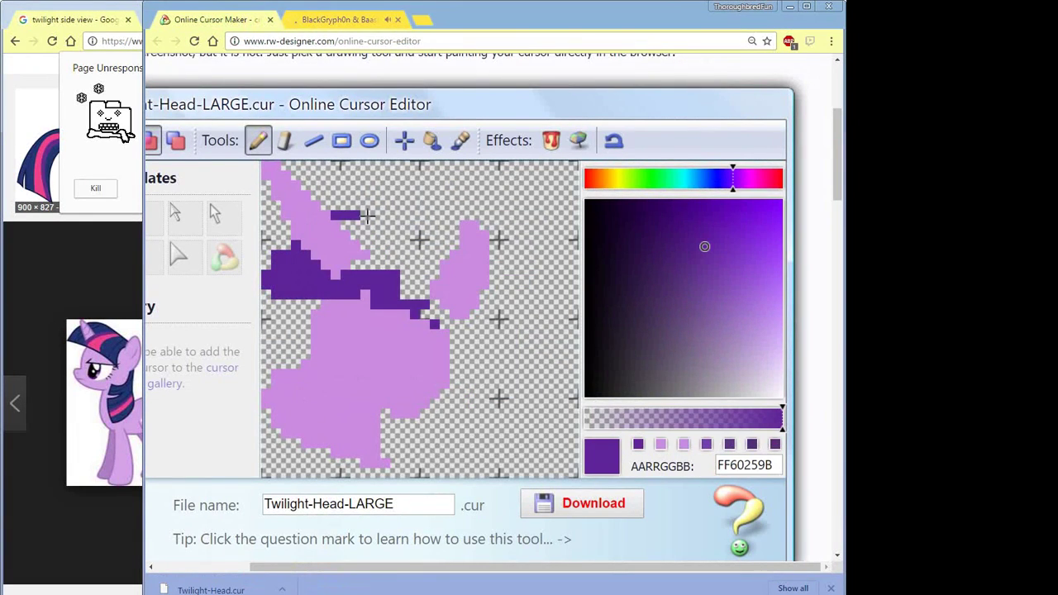
left_click_drag(364, 217, 442, 256)
mouse_move(431, 323)
left_mouse_down()
mouse_move(389, 248)
mouse_move(335, 224)
mouse_move(352, 248)
mouse_move(301, 240)
mouse_move(315, 256)
left_mouse_up()
right_click(335, 223)
left_click(285, 141)
key("p")
right_click(331, 281)
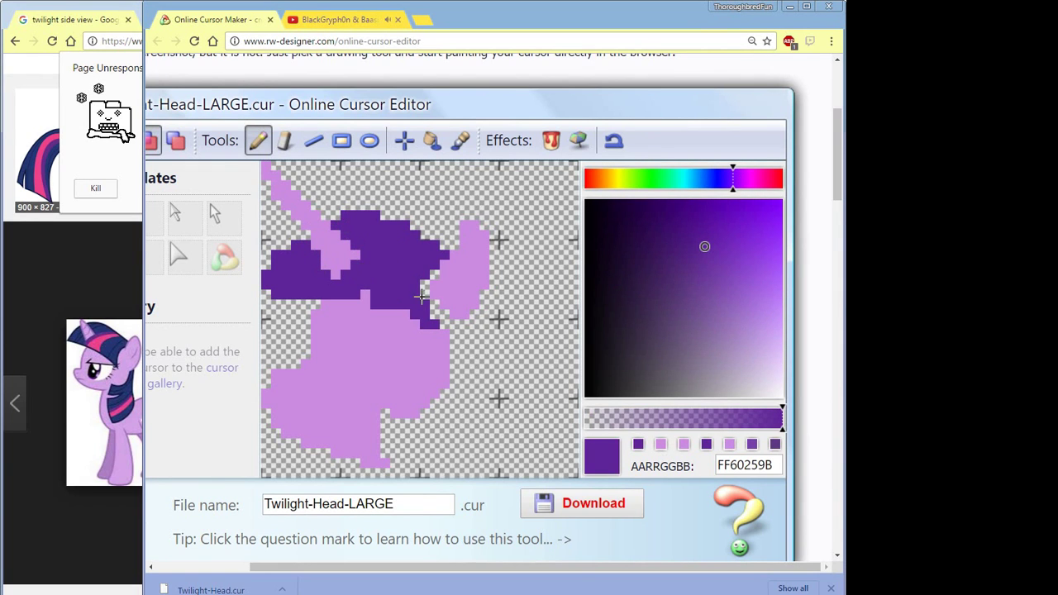
Step: Erase the ear behind the upper mane
right_click(446, 245)
key("b")
mouse_move(465, 308)
left_mouse_down()
mouse_move(487, 277)
mouse_move(475, 231)
left_mouse_up()
key("ctrl+Tab")
left_click(189, 25)
Step: Paint the lower mane behind the cheek and neck in purple FF60259B and trim its back edge
right_click(383, 411)
key("p")
mouse_move(383, 412)
left_mouse_down()
mouse_move(407, 426)
mouse_move(459, 384)
mouse_move(460, 335)
mouse_move(478, 336)
mouse_move(473, 428)
mouse_move(386, 443)
mouse_move(438, 467)
mouse_move(395, 430)
left_mouse_up()
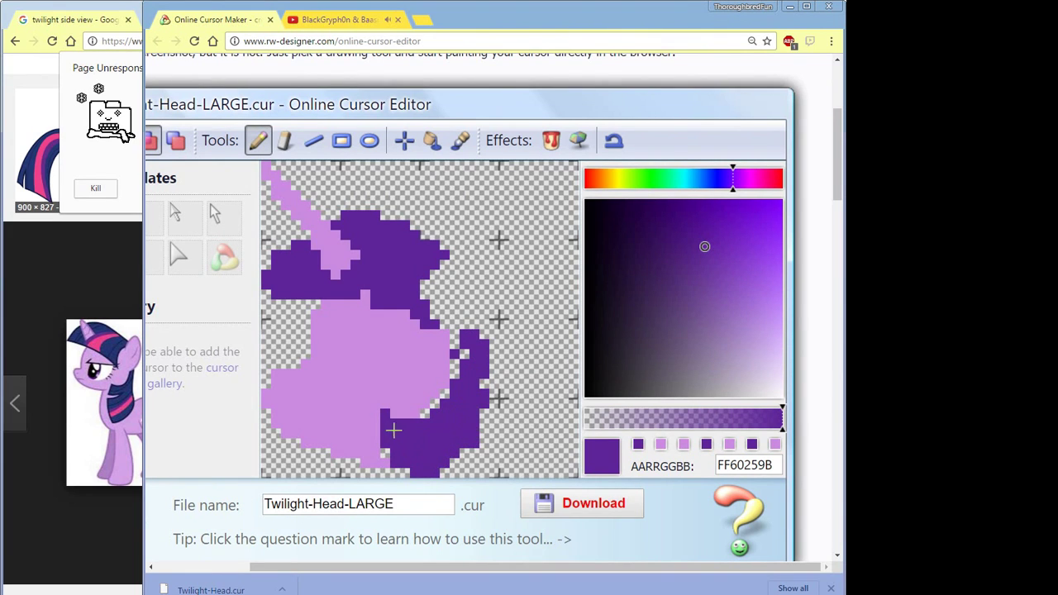
mouse_move(407, 471)
left_mouse_down()
mouse_move(453, 461)
mouse_move(488, 428)
left_mouse_up()
key("b")
left_click_drag(484, 339, 488, 408)
left_click(258, 140)
left_click_drag(486, 451, 486, 433)
left_click_drag(476, 324, 460, 357)
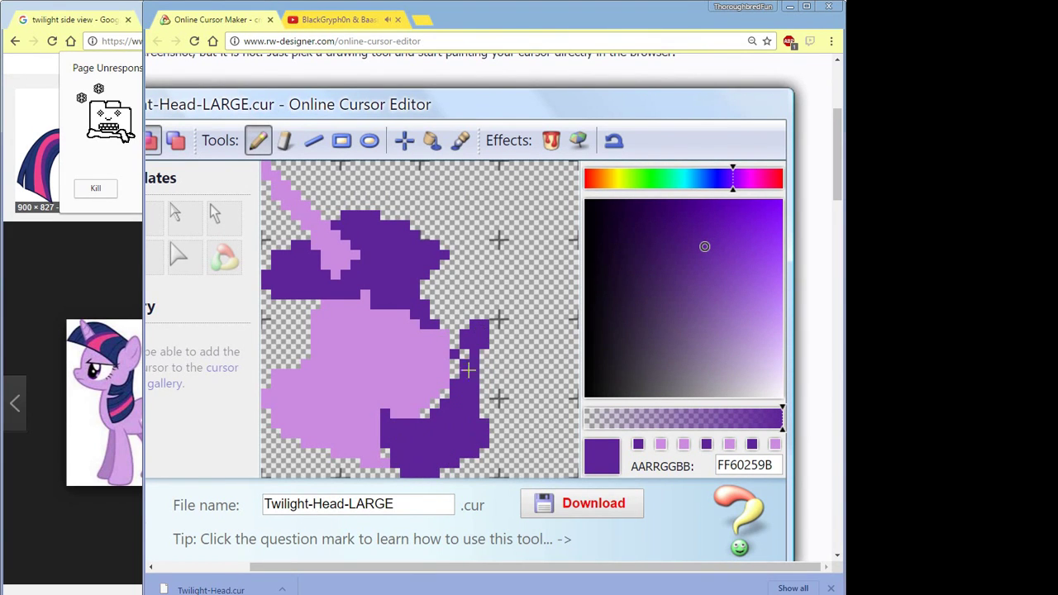
Step: Redraw a larger ear in light purple FFCB8CE1 and close the gaps between the head, ear and lower mane
left_click(455, 244)
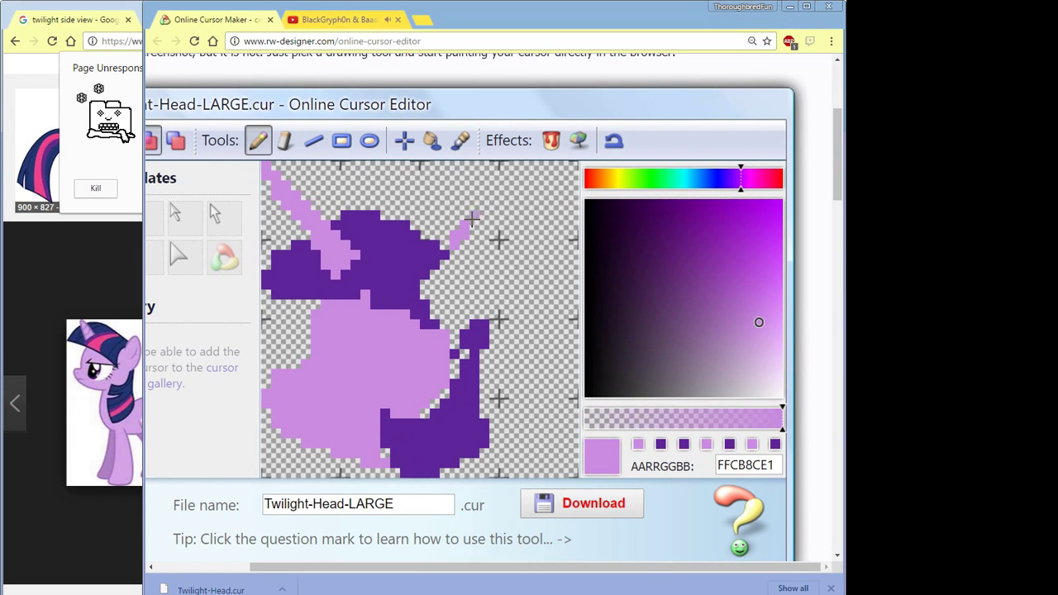
mouse_move(501, 228)
left_mouse_down()
mouse_move(487, 306)
mouse_move(459, 334)
mouse_move(460, 355)
left_mouse_up()
mouse_move(484, 310)
left_mouse_down()
mouse_move(463, 232)
mouse_move(480, 272)
mouse_move(450, 283)
left_mouse_up()
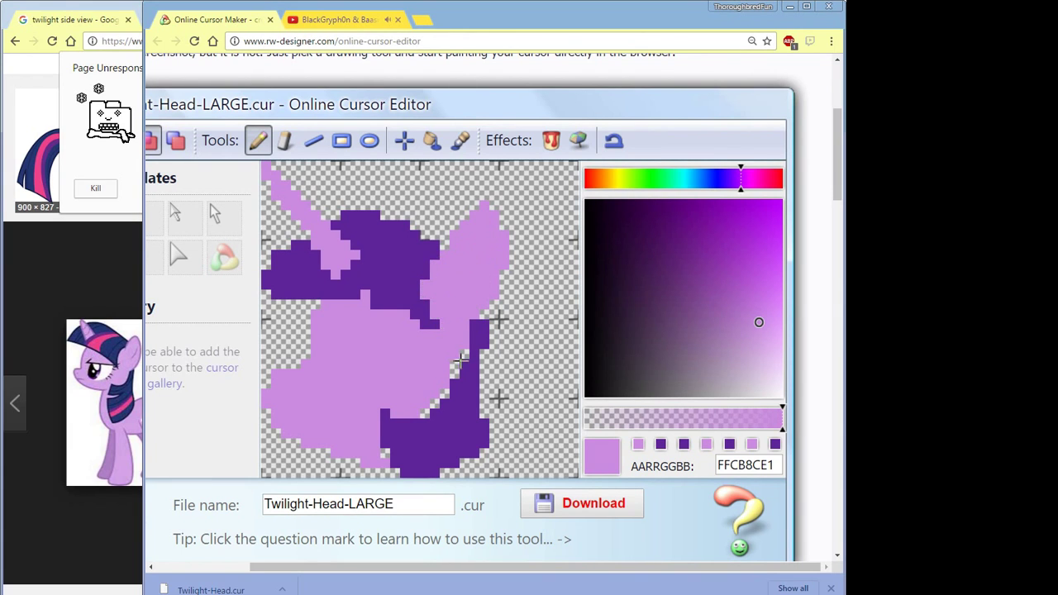
left_click(463, 364, "ctrl")
left_click(483, 315, "ctrl")
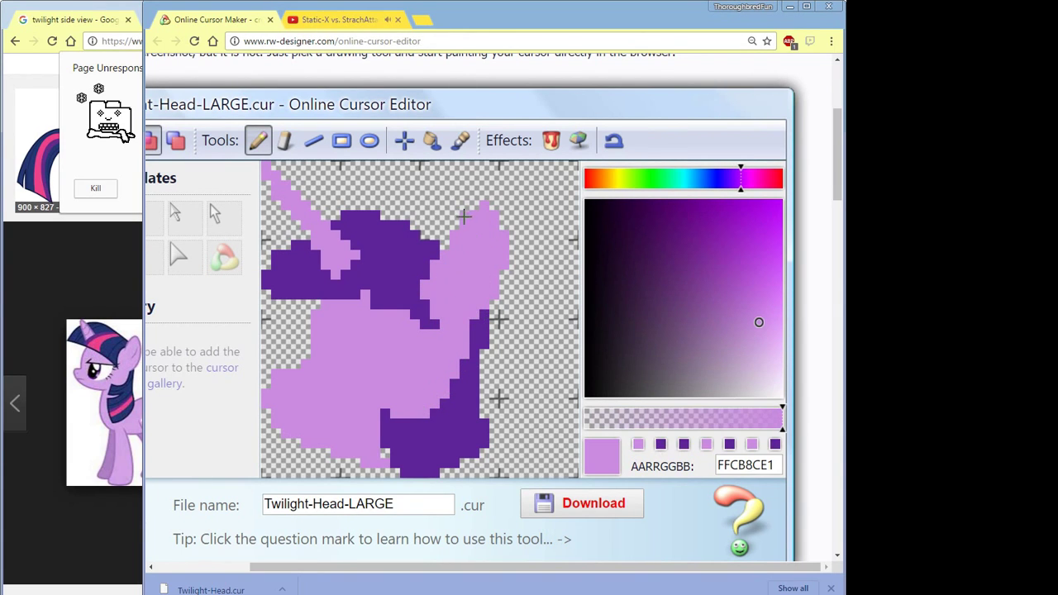
Step: Extend the forelock beside the horn in purple FF60259B and reshape the muzzle and chin with light purple FFCB8CE1
left_click(670, 447)
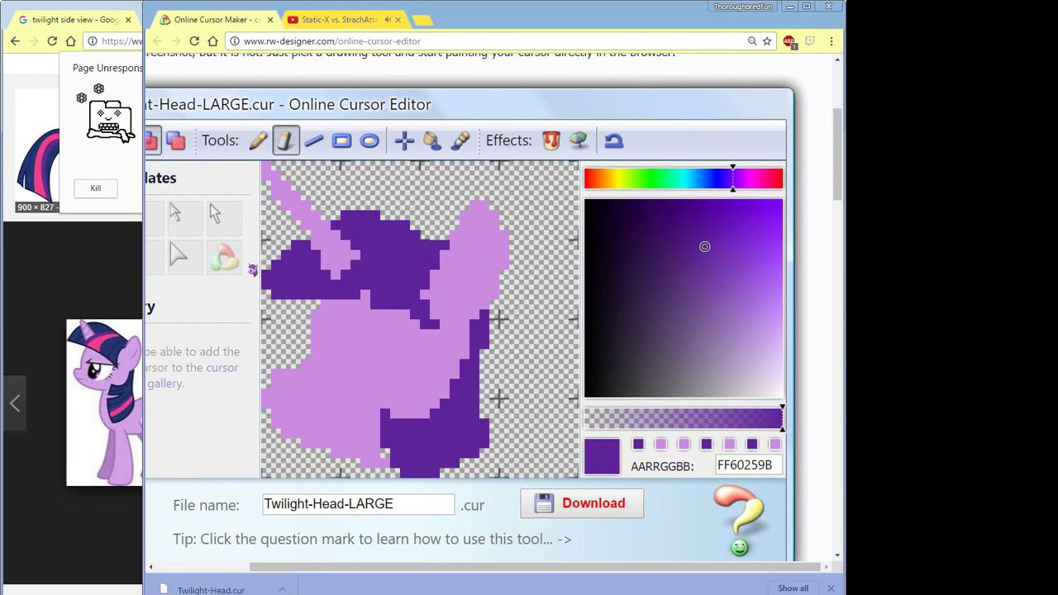
left_click_drag(305, 234, 428, 258)
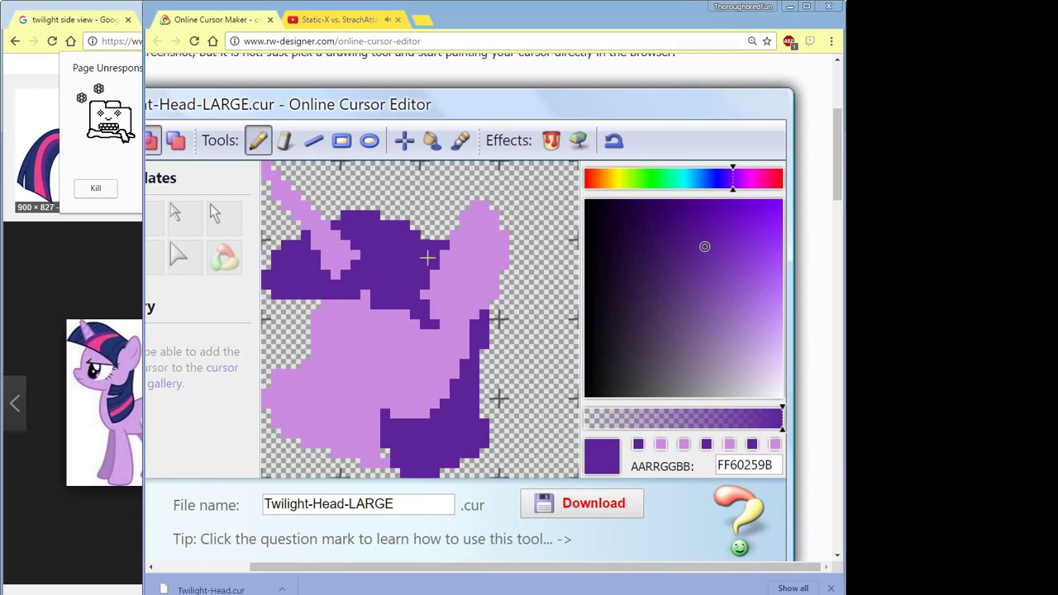
left_click(386, 454, "ctrl")
key("b")
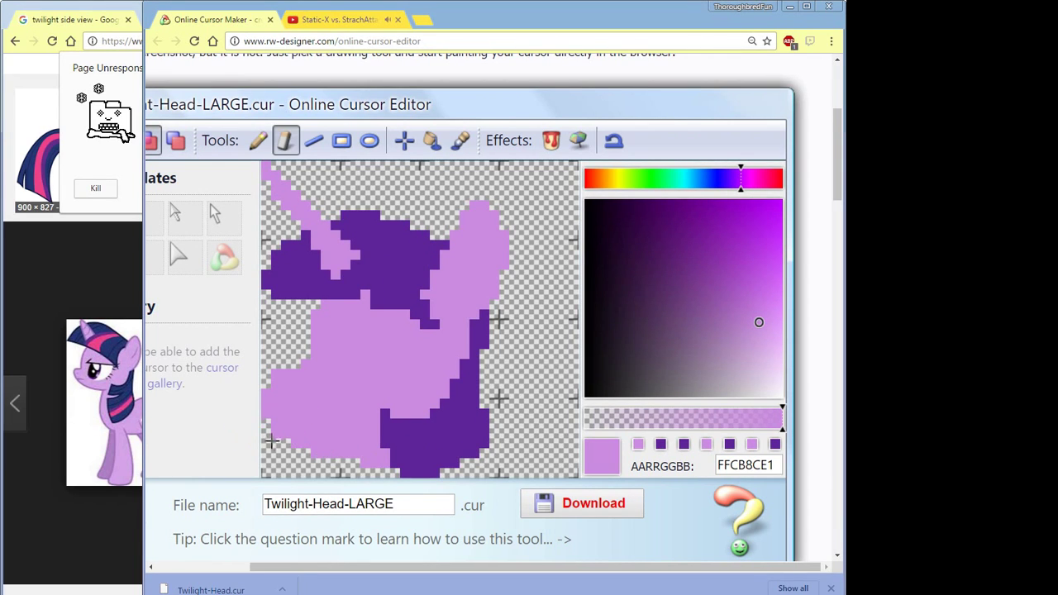
key("p")
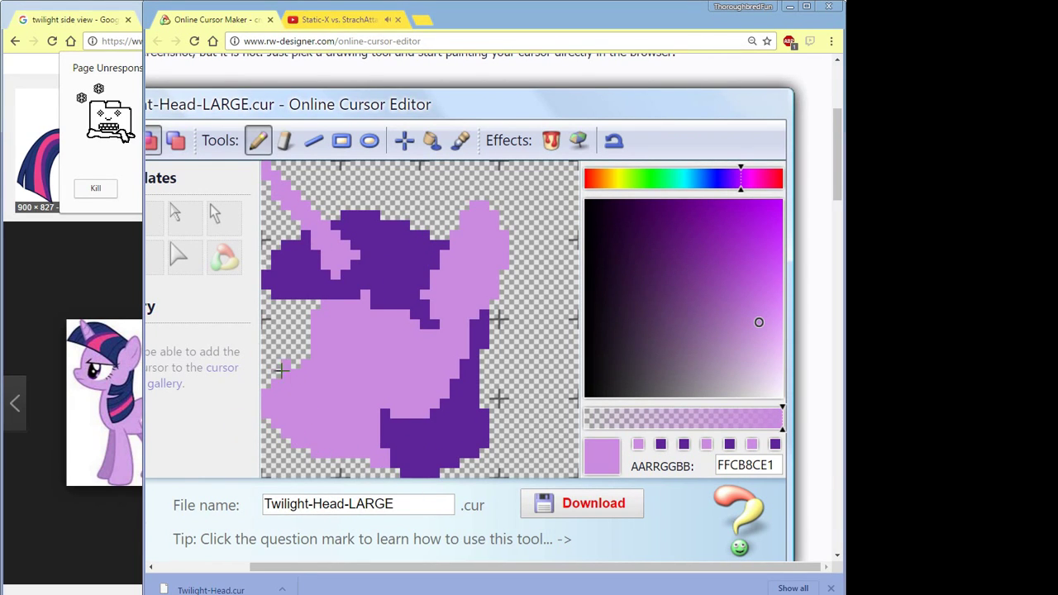
key("b")
key("p")
Step: Mix pink FFF838DE and paint a diagonal stripe through the upper mane
left_click(749, 249)
left_click(754, 179)
mouse_move(760, 264)
left_mouse_down()
mouse_move(754, 273)
mouse_move(762, 234)
mouse_move(769, 258)
mouse_move(777, 244)
left_mouse_up()
mouse_move(364, 275)
left_mouse_down()
mouse_move(406, 237)
mouse_move(375, 286)
mouse_move(415, 240)
left_mouse_up()
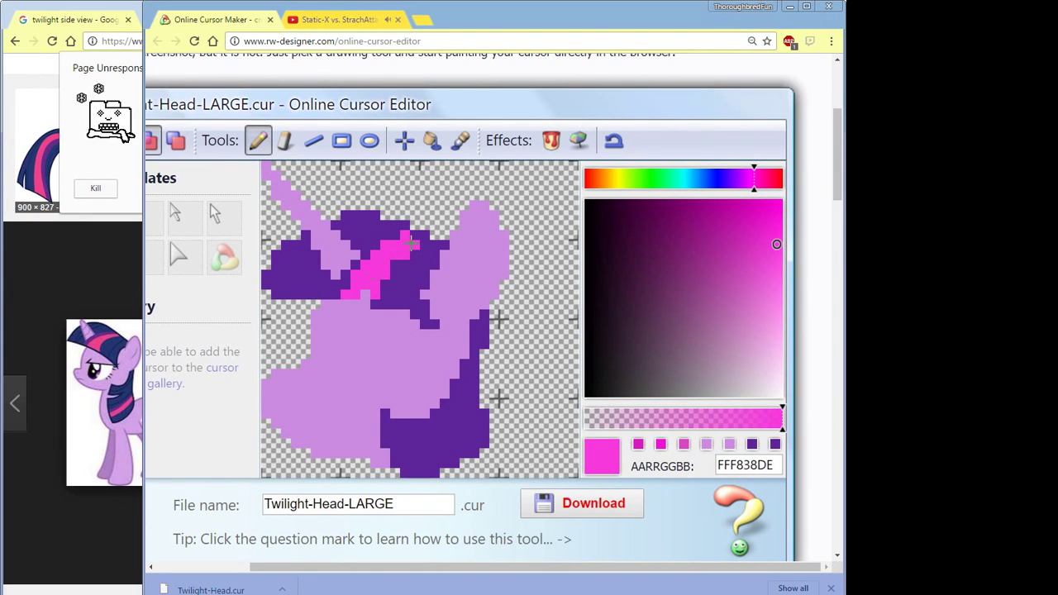
Step: Widen the lower mane in purple FF60259B and paint a diagonal pink FFF838DE stripe through it
left_click_drag(479, 412, 415, 461)
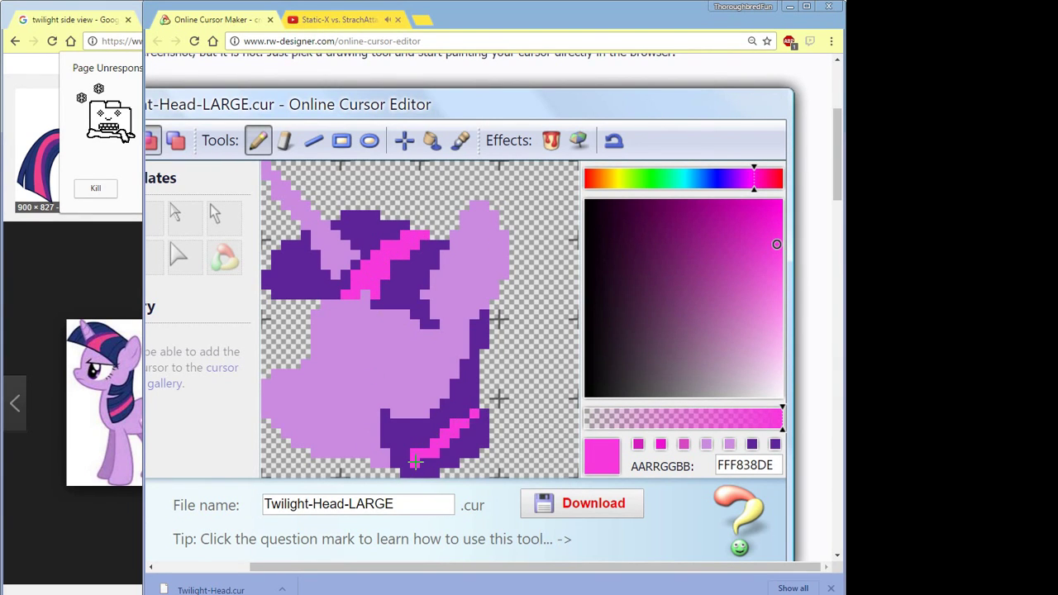
left_click(752, 444)
mouse_move(476, 411)
left_mouse_down()
mouse_move(413, 458)
mouse_move(478, 458)
mouse_move(473, 448)
mouse_move(487, 440)
mouse_move(456, 466)
left_mouse_up()
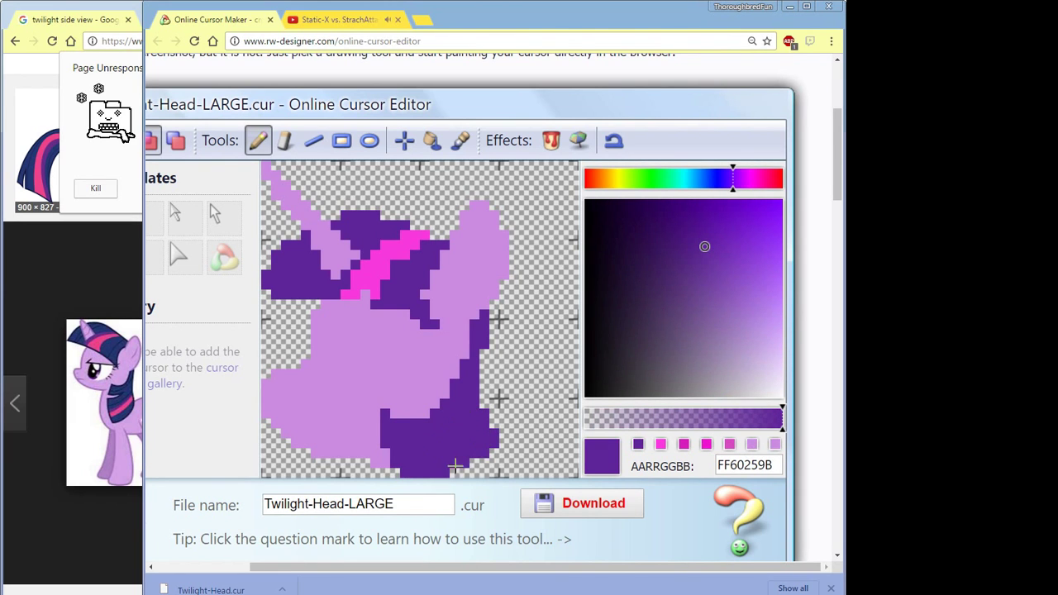
left_click(661, 445)
mouse_move(481, 427)
left_mouse_down()
mouse_move(480, 418)
mouse_move(465, 438)
left_mouse_up()
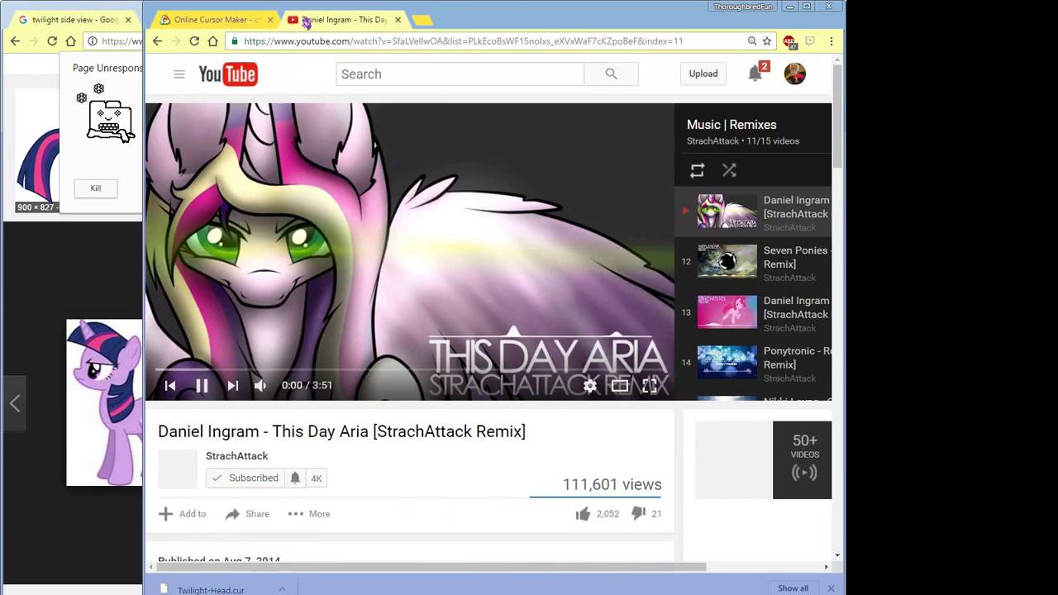
left_click(661, 445)
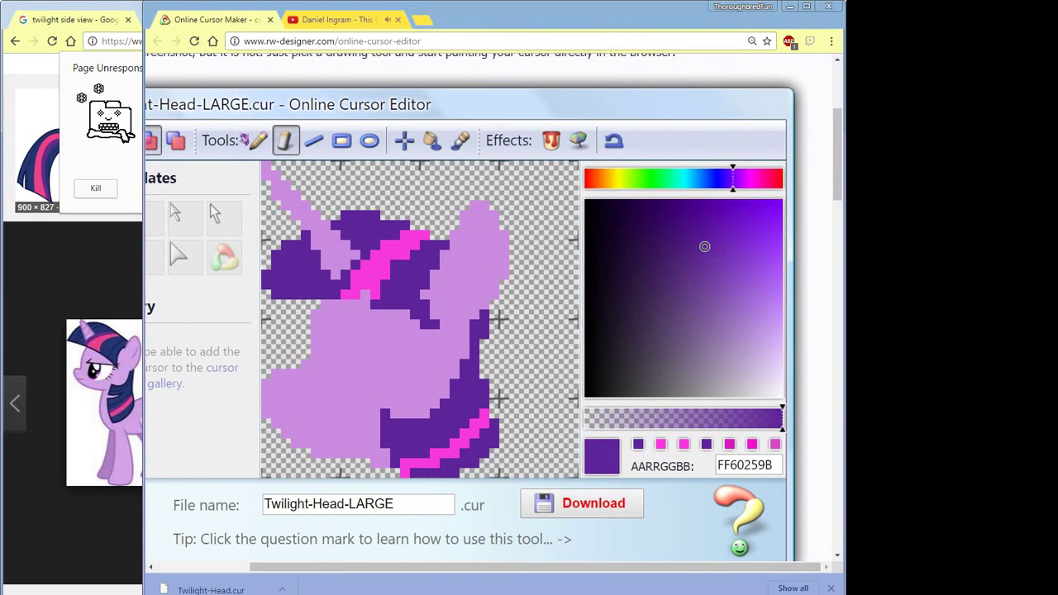
key("alt+Tab")
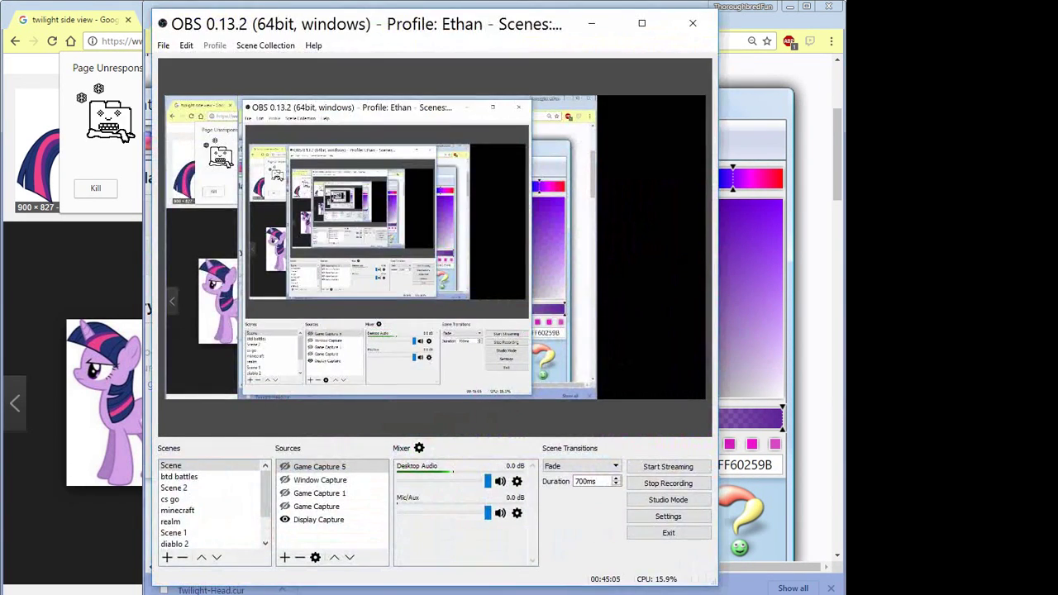
key("alt+Tab")
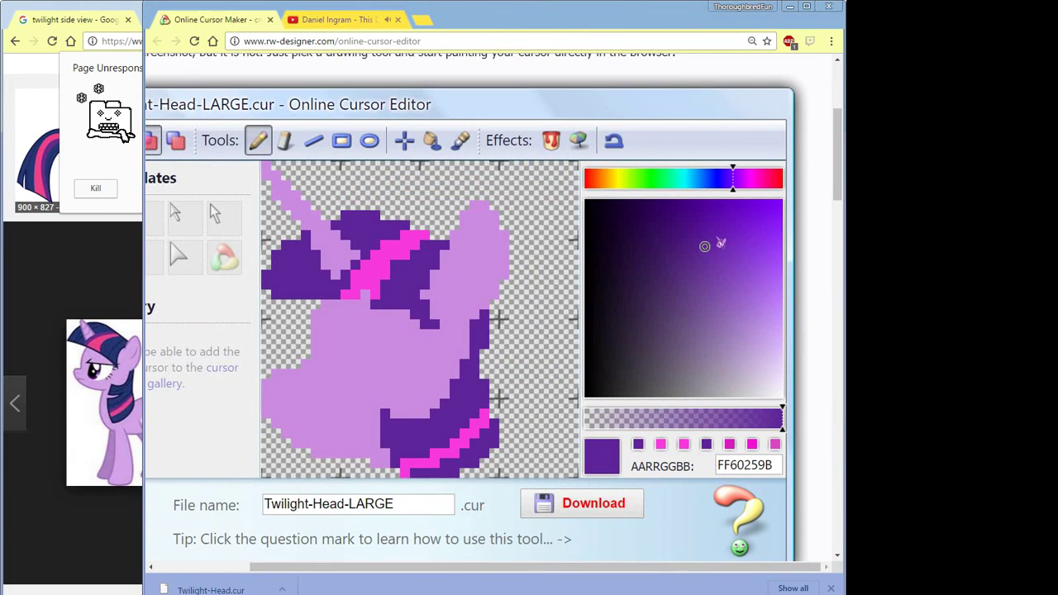
Step: Shade the edges of the forehead, muzzle, jaw and ear with darker purple FFB268CC
left_click(355, 347, "ctrl")
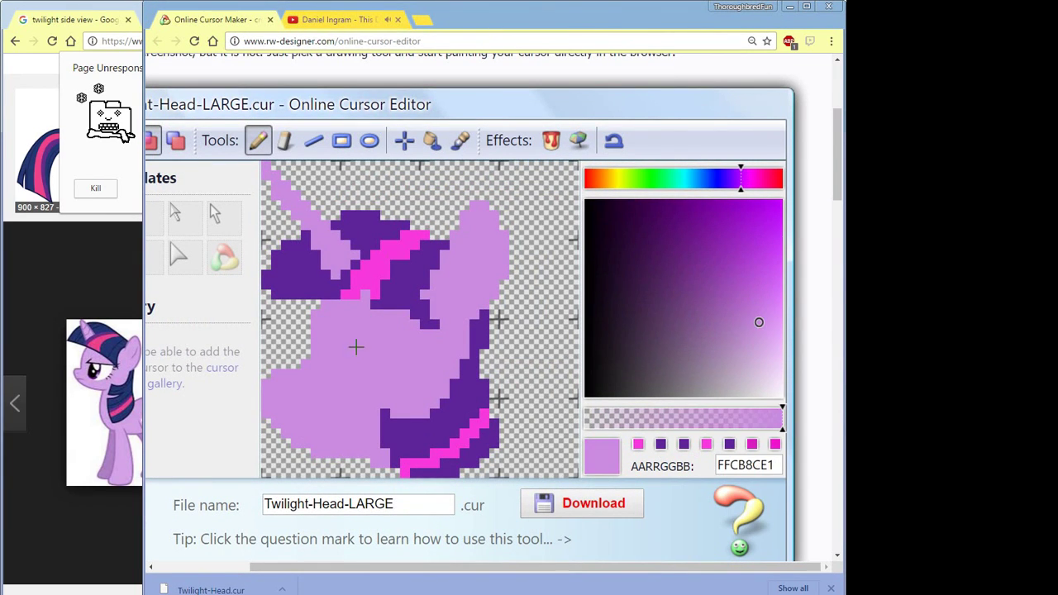
left_click(440, 352, "ctrl")
left_click_drag(319, 306, 263, 405)
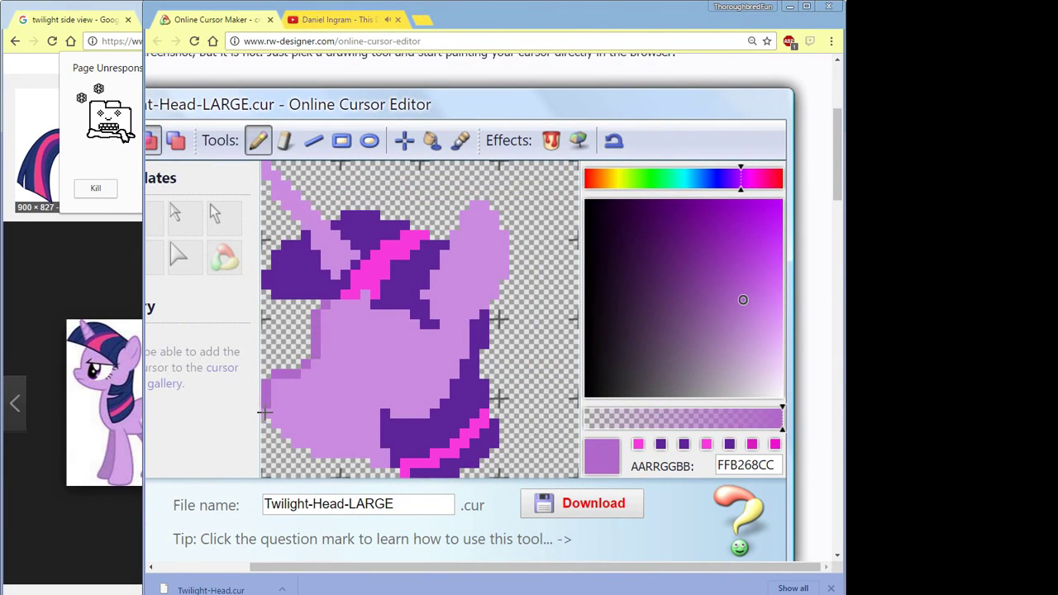
left_click_drag(316, 453, 368, 465)
mouse_move(453, 246)
left_mouse_down()
mouse_move(482, 204)
mouse_move(499, 217)
mouse_move(508, 257)
mouse_move(497, 310)
mouse_move(479, 284)
left_mouse_up()
left_click(476, 286)
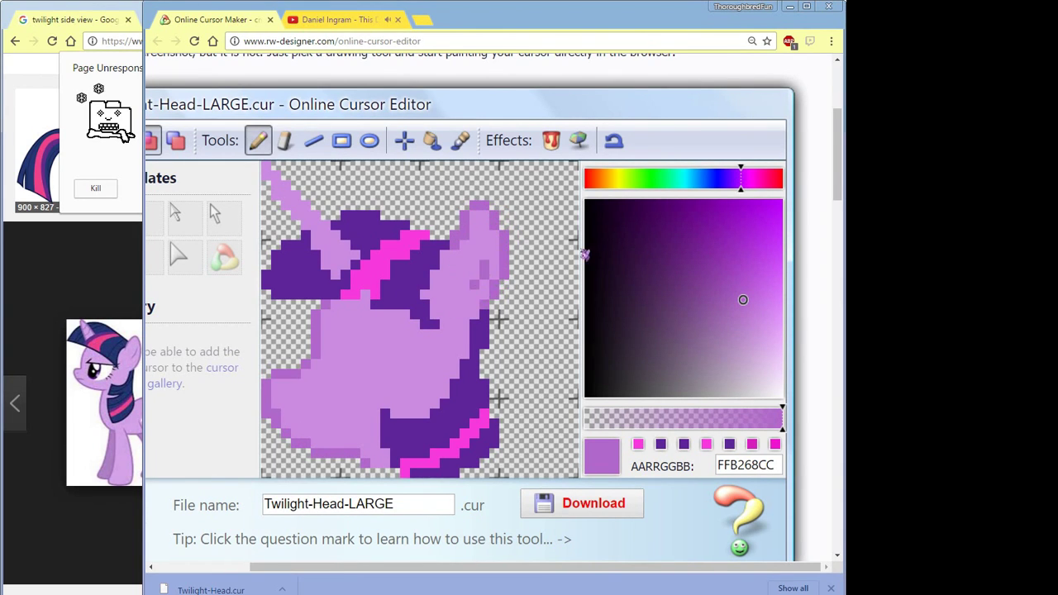
Step: Outline a slanted oval eye on the face in dark purple
mouse_move(744, 299)
left_mouse_down()
mouse_move(708, 229)
mouse_move(683, 218)
left_mouse_up()
mouse_move(345, 339)
left_mouse_down()
mouse_move(391, 335)
mouse_move(387, 361)
mouse_move(347, 369)
mouse_move(359, 338)
mouse_move(374, 372)
mouse_move(347, 351)
left_mouse_up()
left_click(337, 363, "ctrl")
left_click(351, 348, "ctrl")
mouse_move(372, 367)
left_mouse_down()
mouse_move(394, 346)
mouse_move(364, 324)
mouse_move(387, 334)
left_mouse_up()
left_click(393, 346, "ctrl")
left_click(336, 354)
left_click(364, 349, "ctrl")
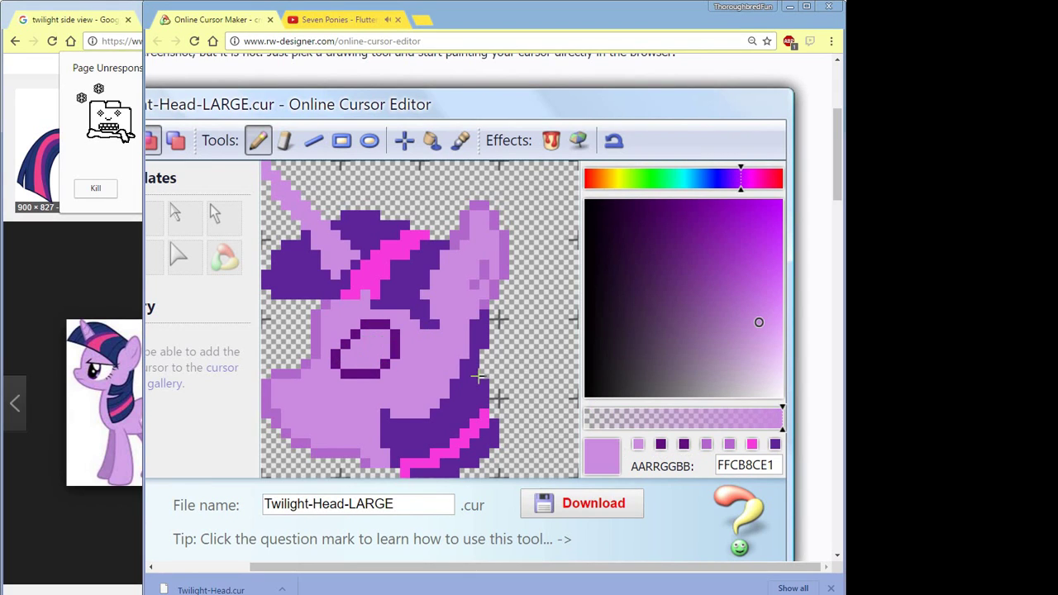
Step: Paint a short upturned mouth line on the muzzle in purple FFB268CC, trimming it with light purple FFCB8CE1
left_click(298, 273, "ctrl")
mouse_move(281, 421)
left_mouse_down()
mouse_move(339, 399)
mouse_move(320, 419)
left_mouse_up()
left_click(324, 403, "ctrl")
left_click(305, 424, "ctrl")
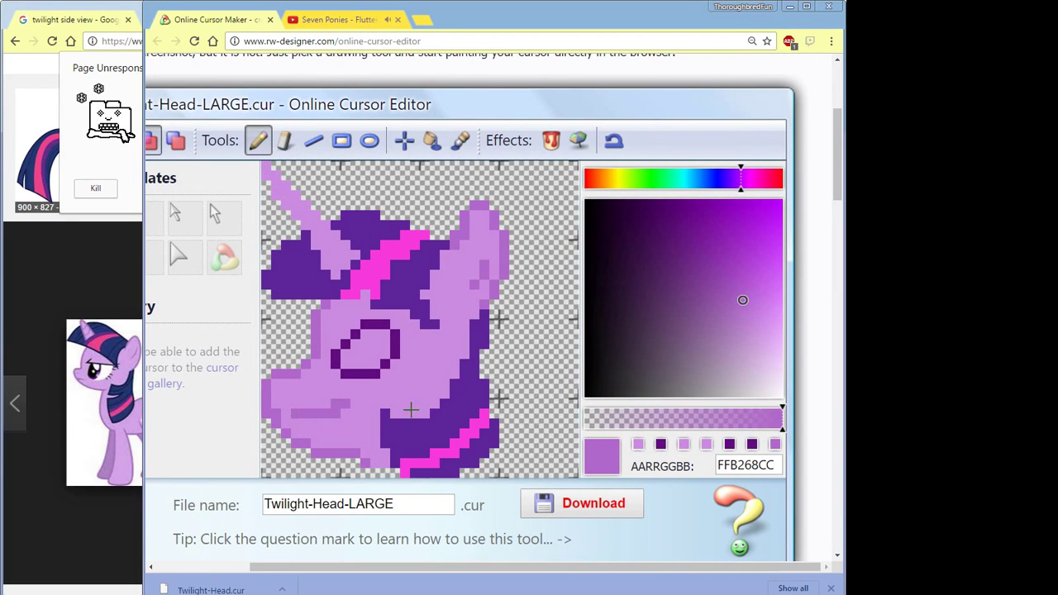
left_click(304, 412, "ctrl")
left_click(744, 300)
mouse_move(291, 416)
left_mouse_down()
mouse_move(338, 404)
mouse_move(324, 416)
mouse_move(358, 392)
left_mouse_up()
left_click(331, 409, "ctrl")
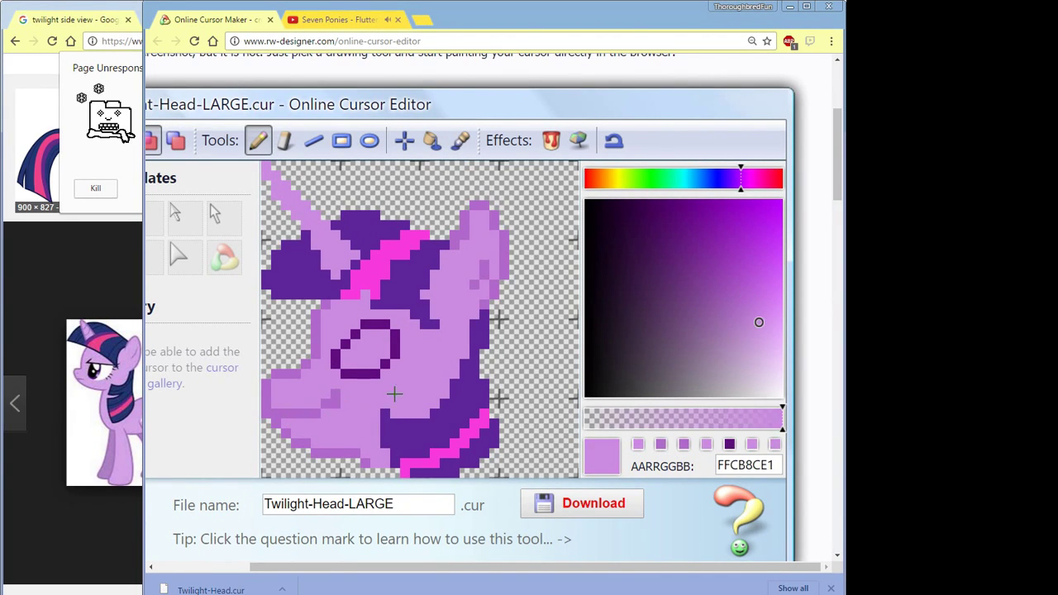
left_click(303, 405, "ctrl")
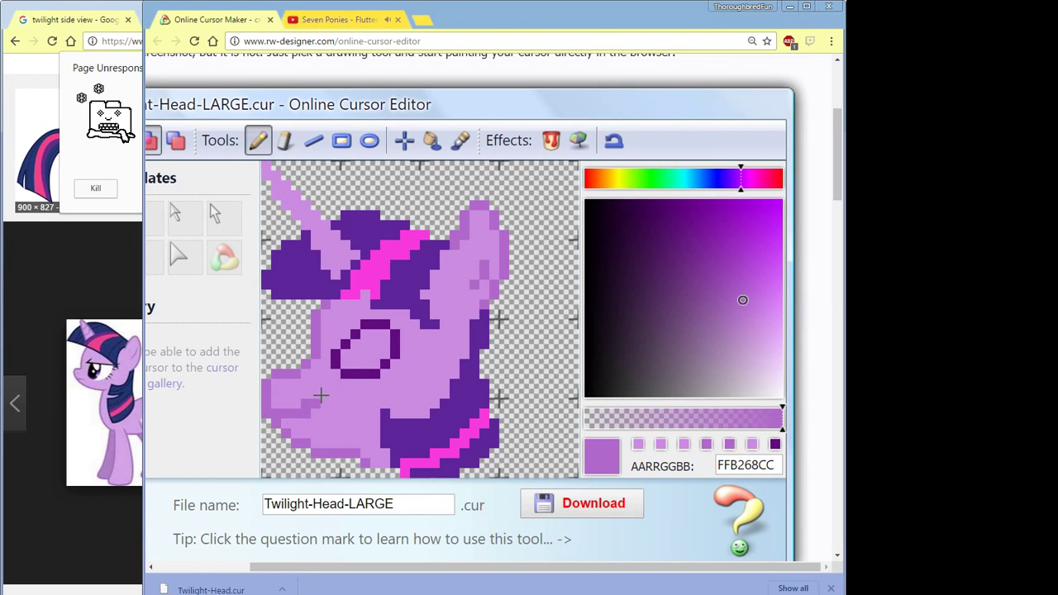
Step: Add eyelashes behind the eye in dark purple FF600B7E and fill the eye with white and a black pupil
left_click(397, 354, "ctrl")
left_click_drag(404, 356, 404, 324)
mouse_move(372, 364)
left_mouse_down()
mouse_move(365, 343)
mouse_move(384, 347)
mouse_move(348, 351)
mouse_move(355, 364)
mouse_move(361, 356)
left_mouse_up()
left_click(683, 218)
left_click(592, 208)
left_click(660, 444)
left_click(684, 445)
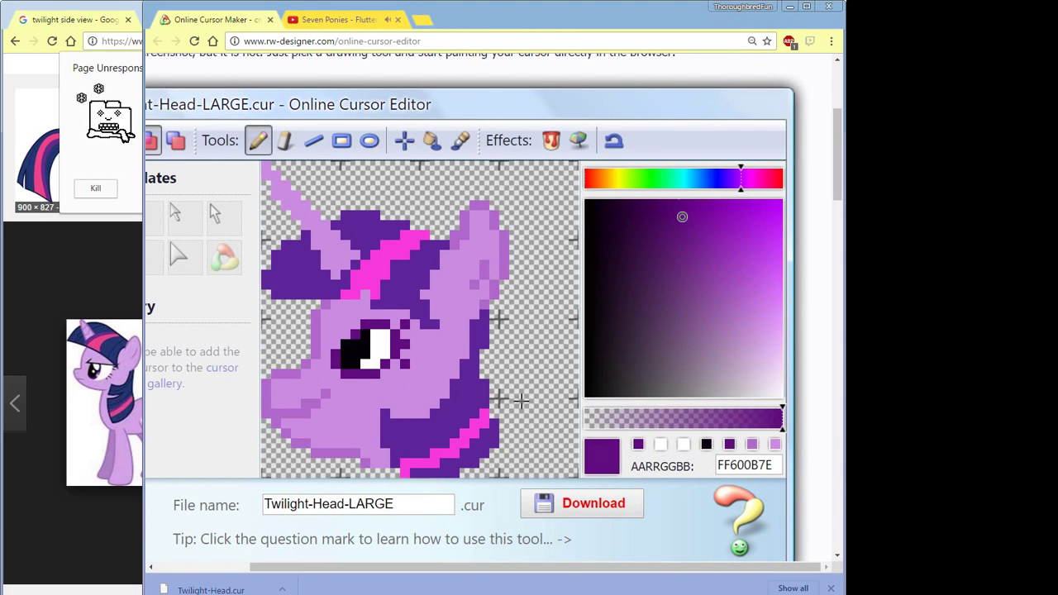
Step: Paint a white area at the front of the eye and reshape the pupil beside it in black FF070009
left_click(478, 374, "ctrl")
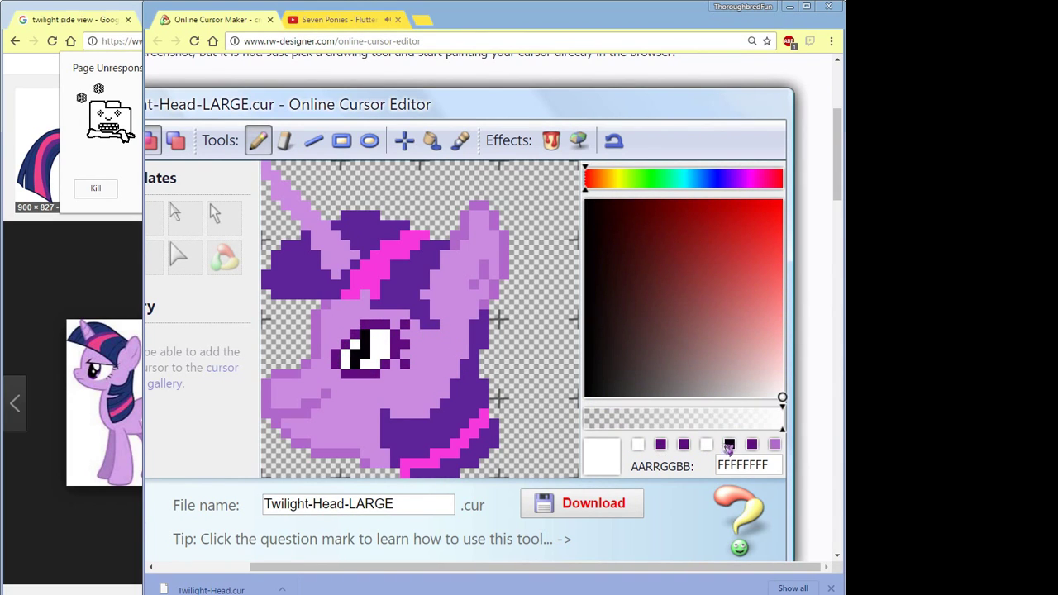
left_click(683, 445)
left_click_drag(346, 365, 356, 345)
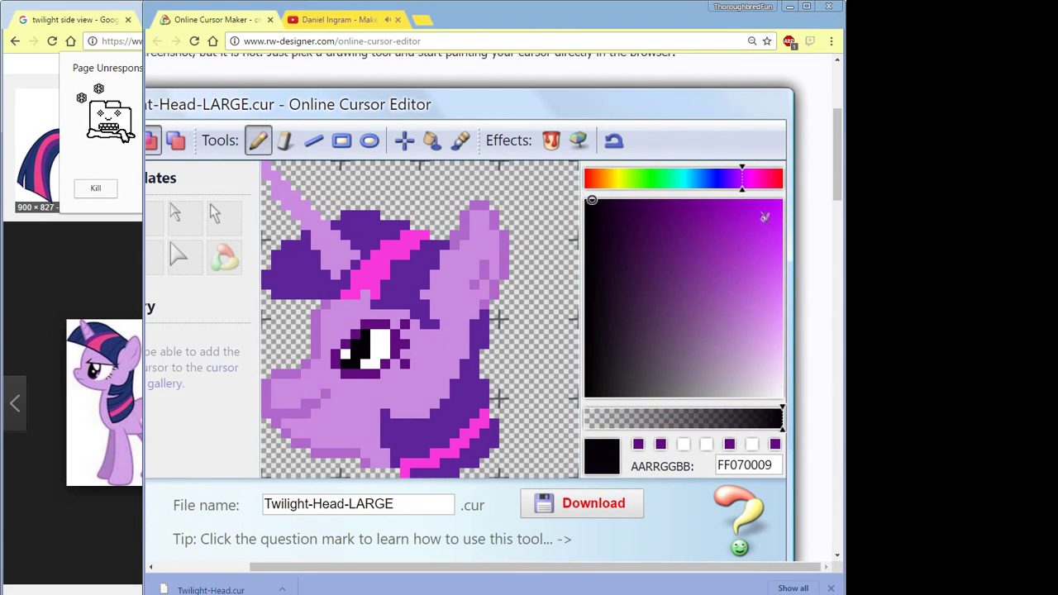
Step: Cover the old mouth line with light purple FFCB8CE1 and redraw it lower on the muzzle in purple FFB268CC
left_click(315, 398, "ctrl")
left_click(308, 400, "ctrl")
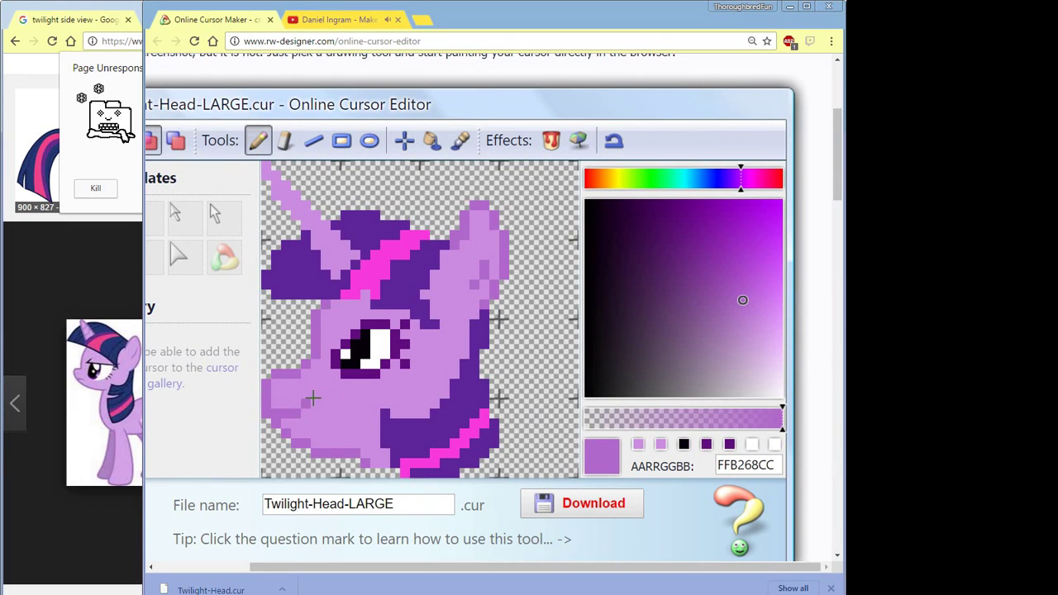
left_click(308, 402, "ctrl")
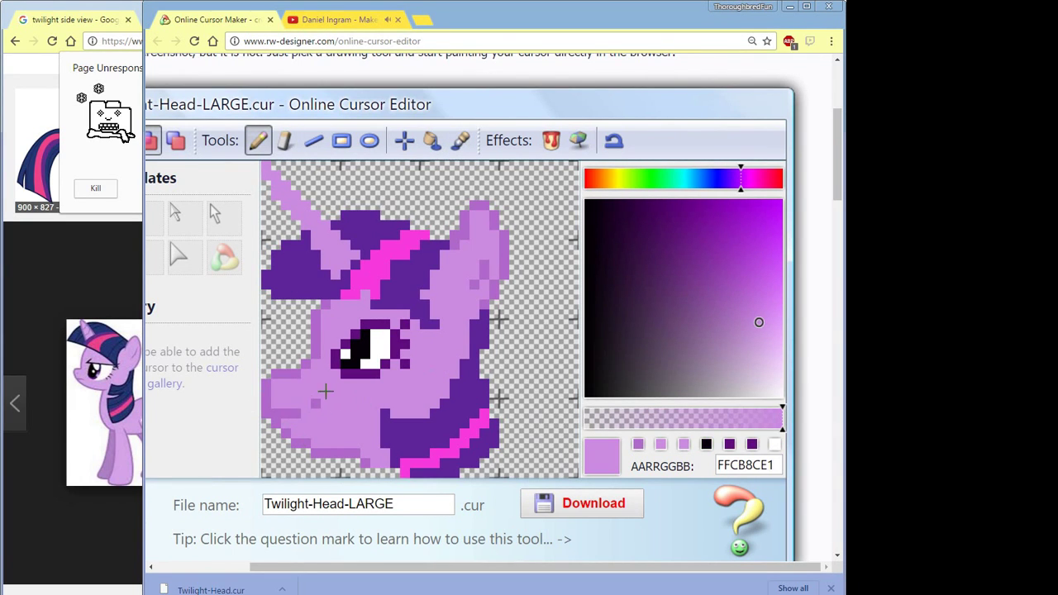
left_click(292, 421, "ctrl")
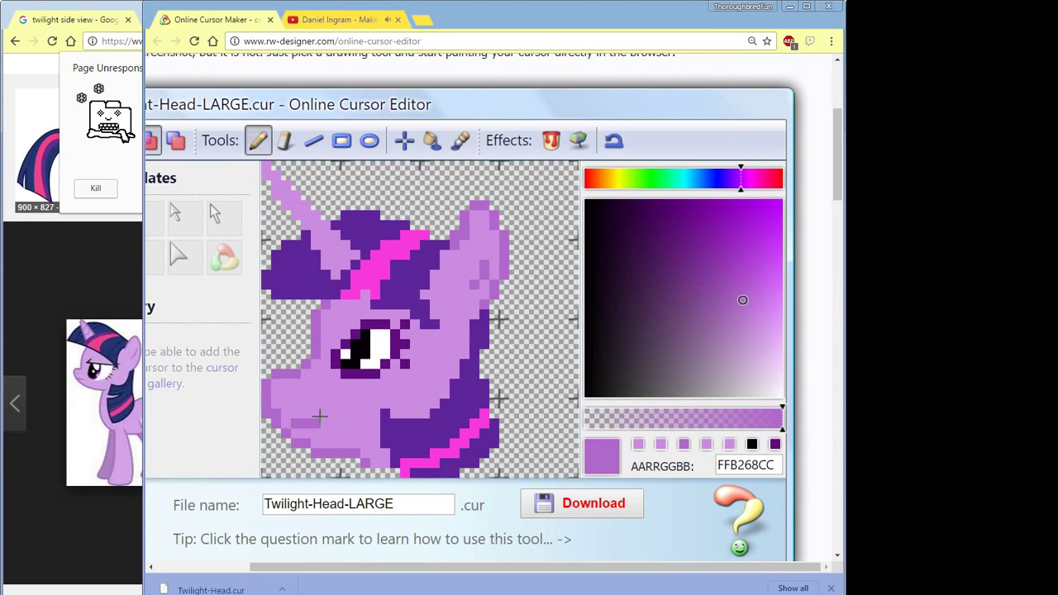
Step: Shade the horn with muted purple FFB076C4 and touch up the shading inside the ear
left_click(304, 375, "ctrl")
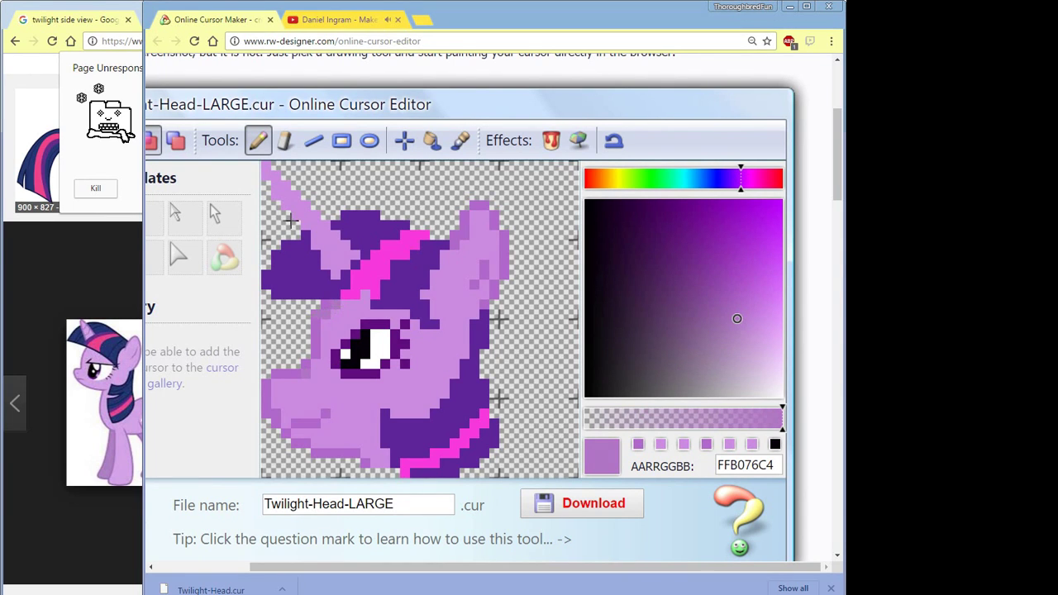
left_click_drag(289, 203, 271, 186)
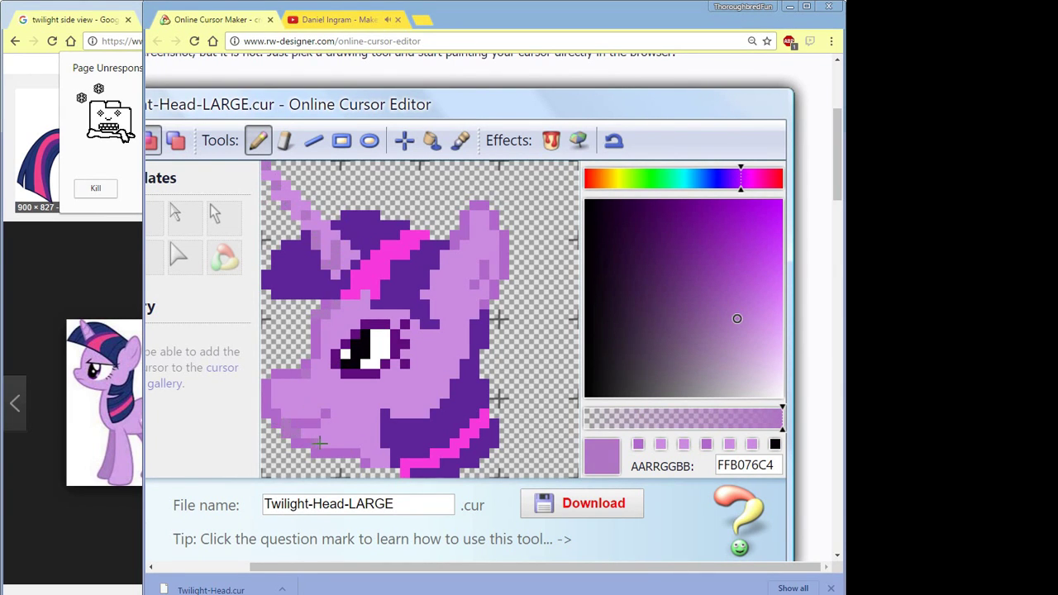
left_click(422, 291, "ctrl")
left_click(435, 265, "ctrl")
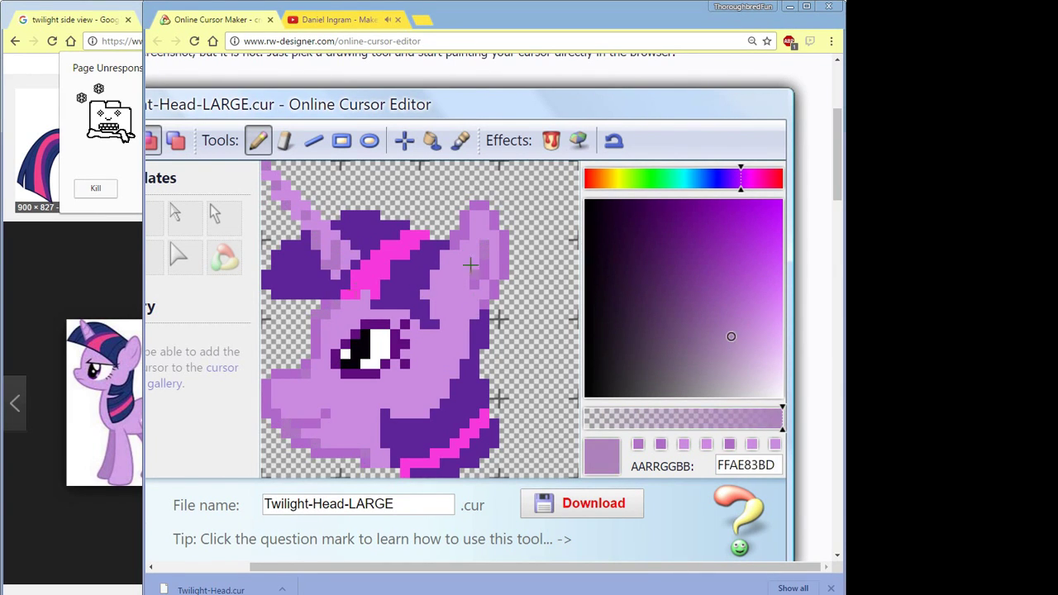
left_click(284, 140)
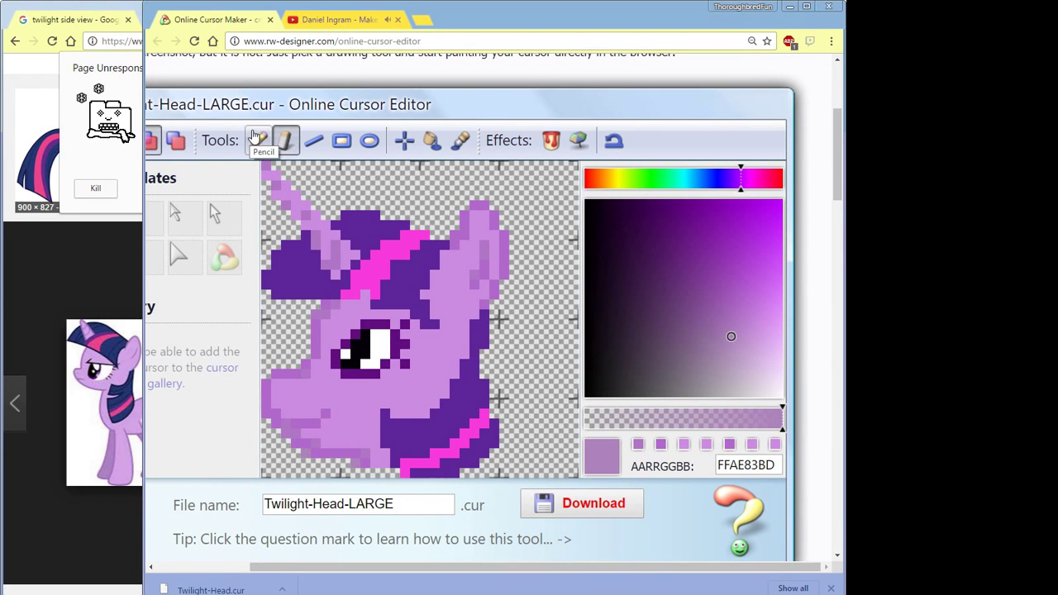